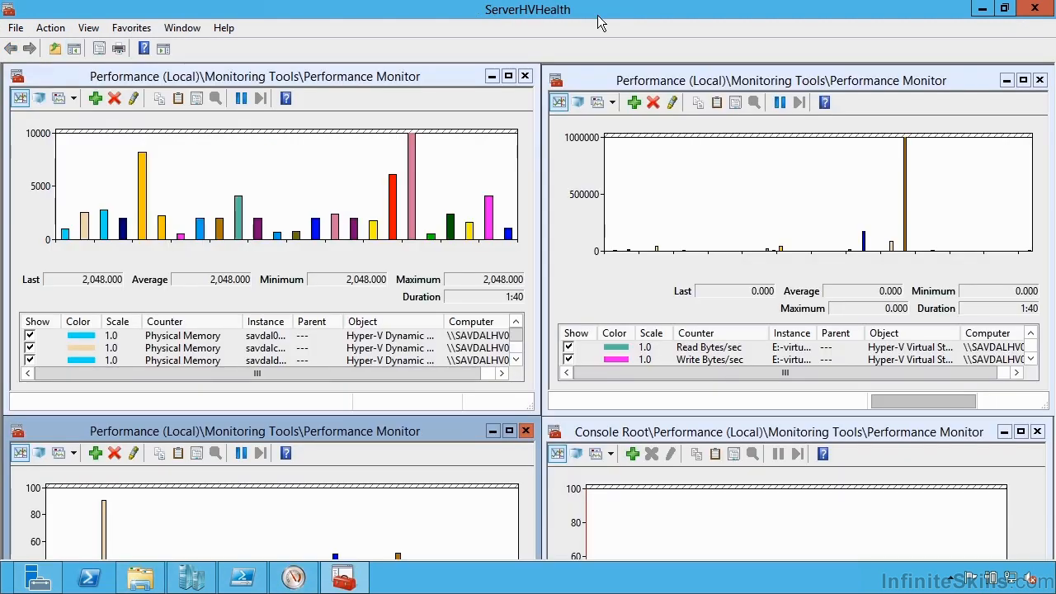
Look through the counters listed for the Hyper-V dynamic memory and virtual storage performance monitors in the ServerHVHealth console
left_click(397, 98)
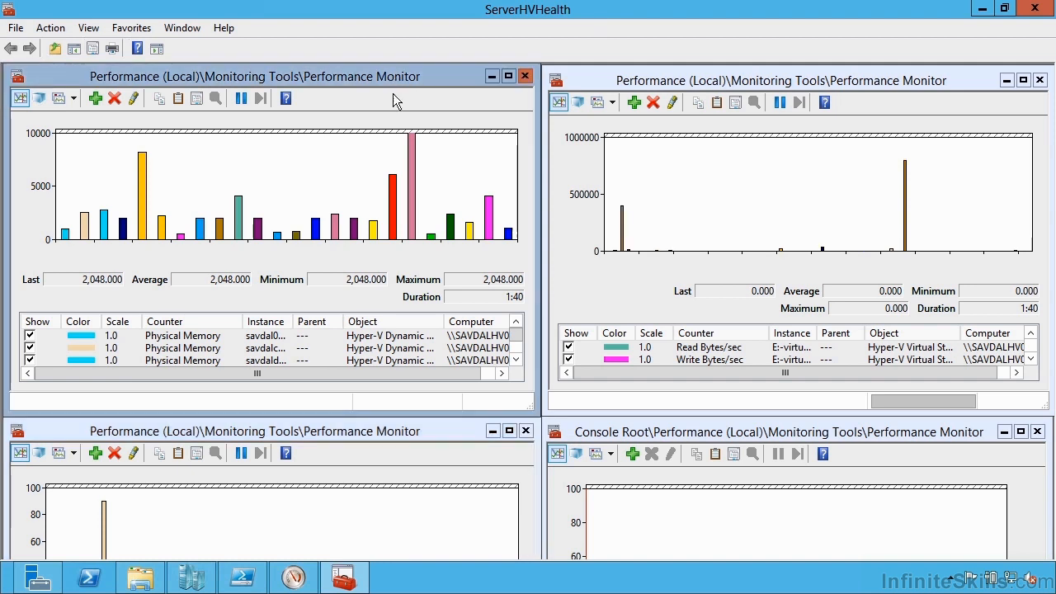
left_click(516, 361)
left_click(516, 361)
left_click(516, 360)
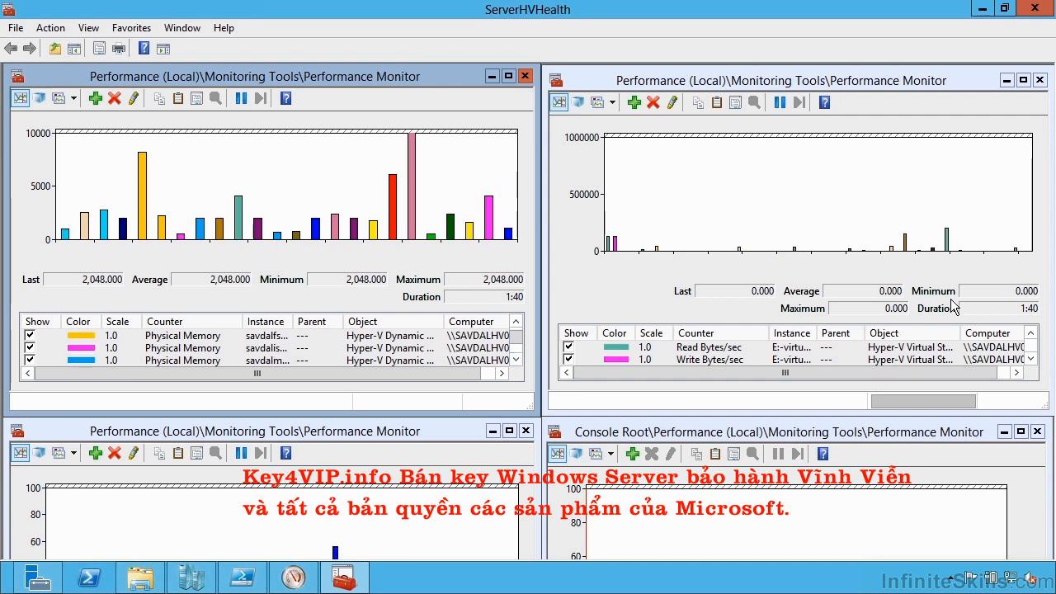
left_click(1033, 361)
left_click(1033, 361)
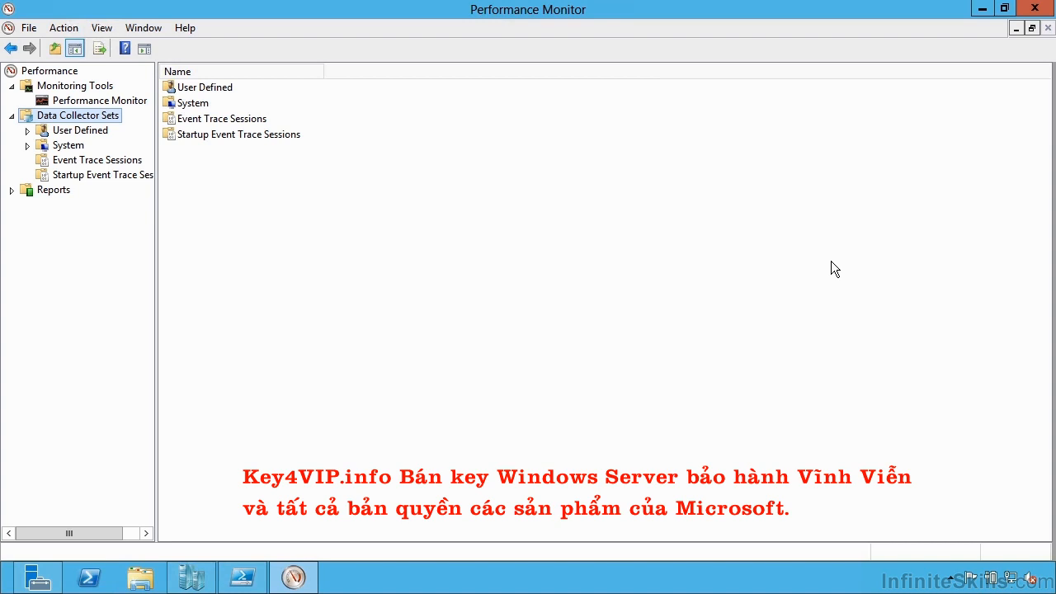
Review the counters collected by the Performance Counter in the built-in System Performance data collector set, leaving its properties unchanged
left_click(27, 145)
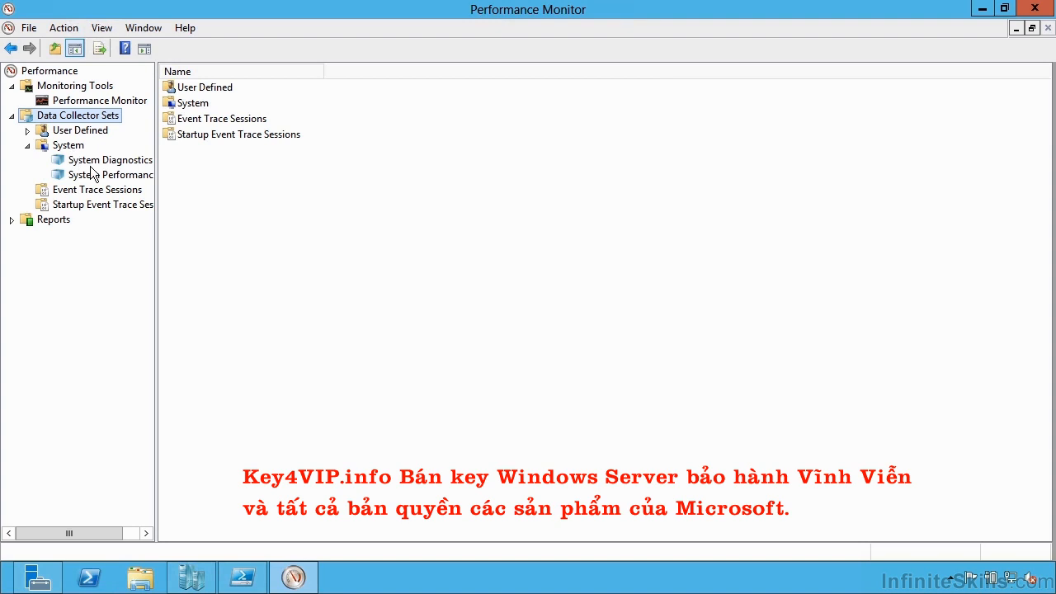
left_click_drag(153, 190, 269, 190)
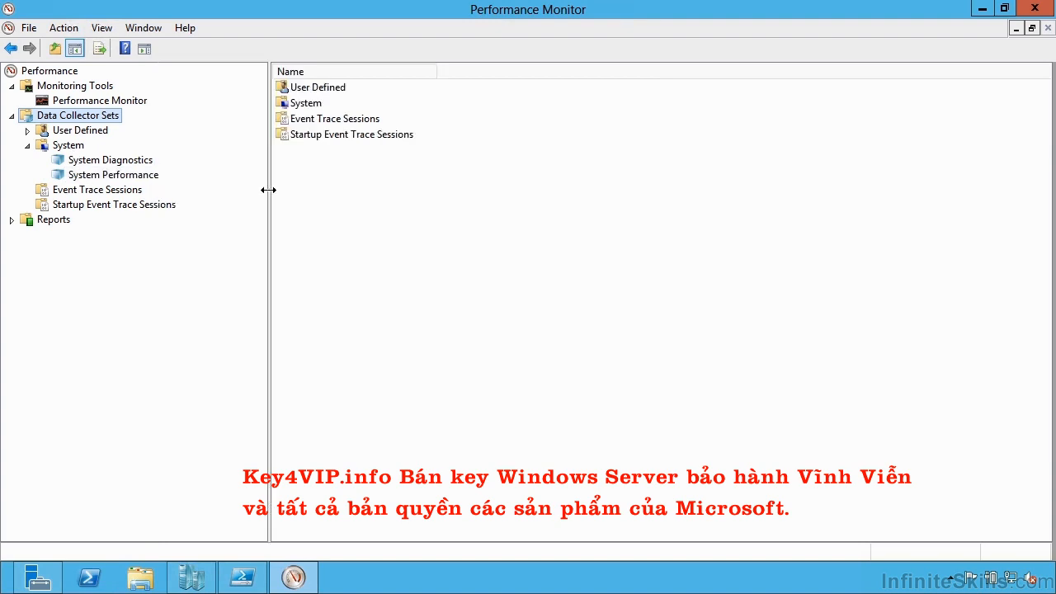
left_click(140, 176)
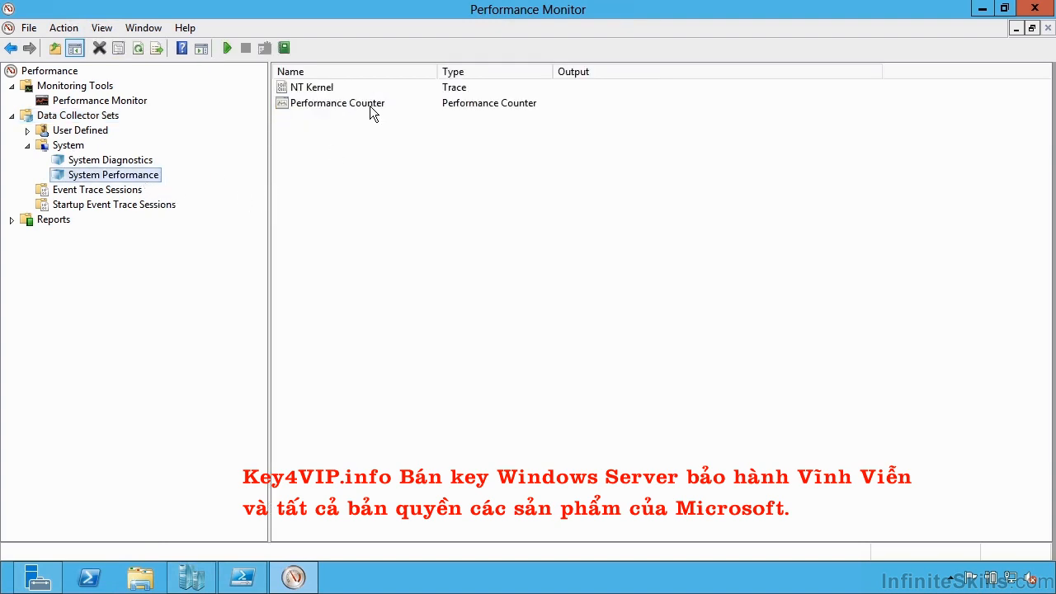
double_click(351, 104)
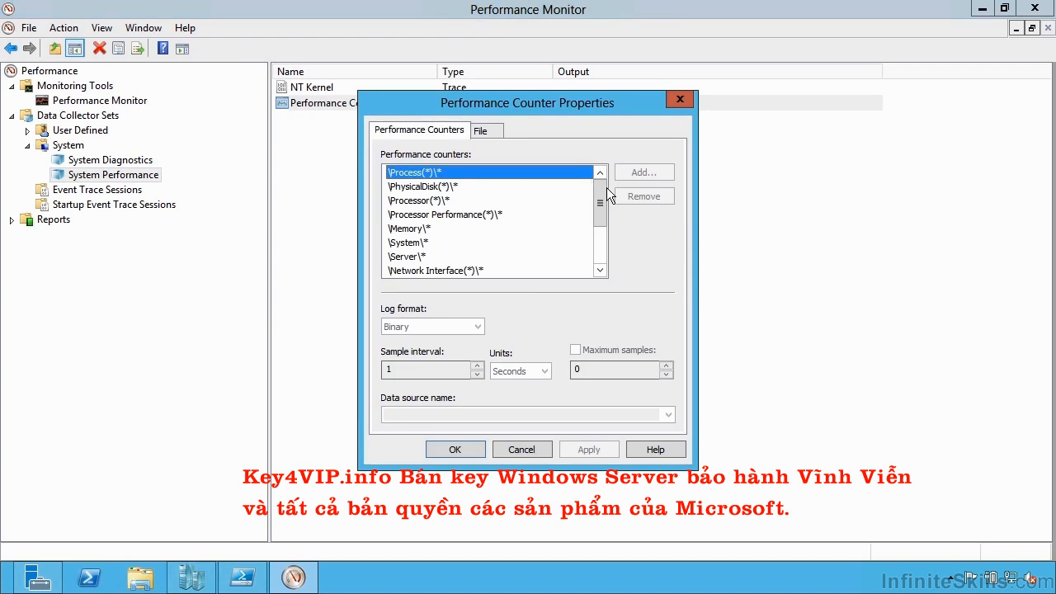
left_click(450, 186)
left_click(436, 202)
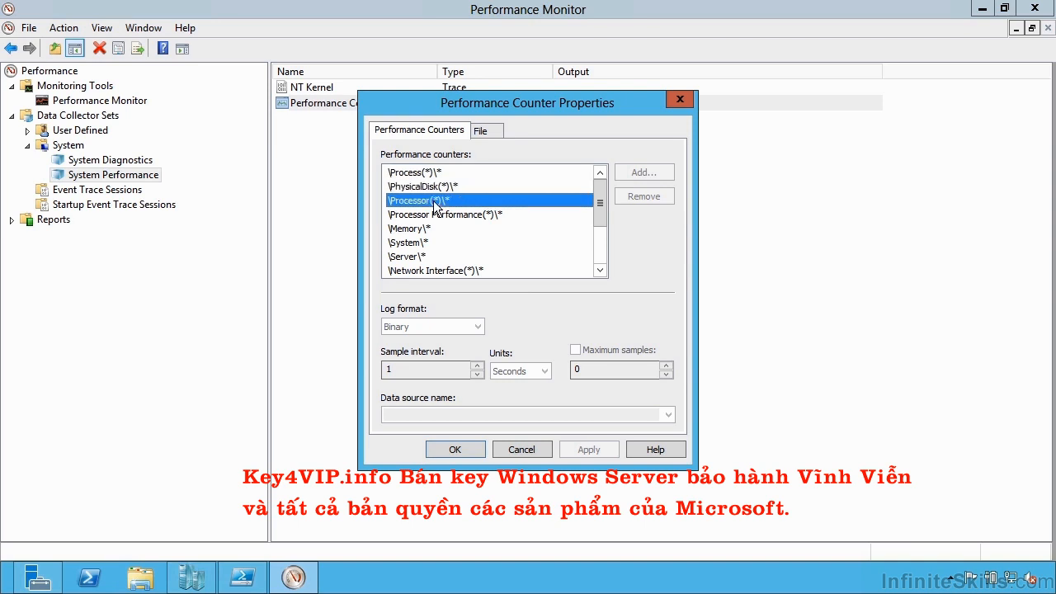
left_click_drag(604, 208, 603, 282)
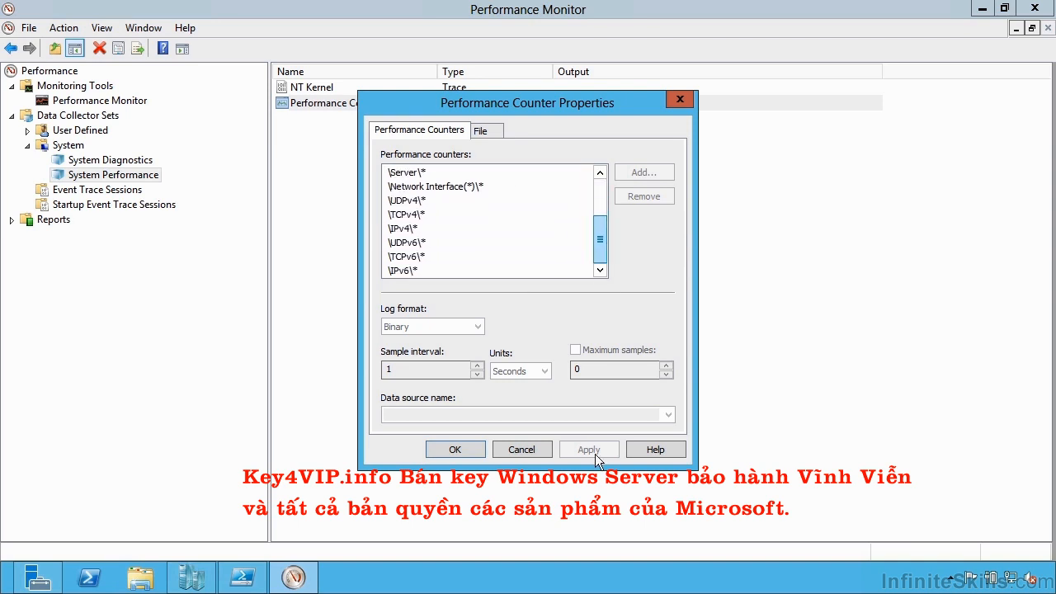
left_click(531, 452)
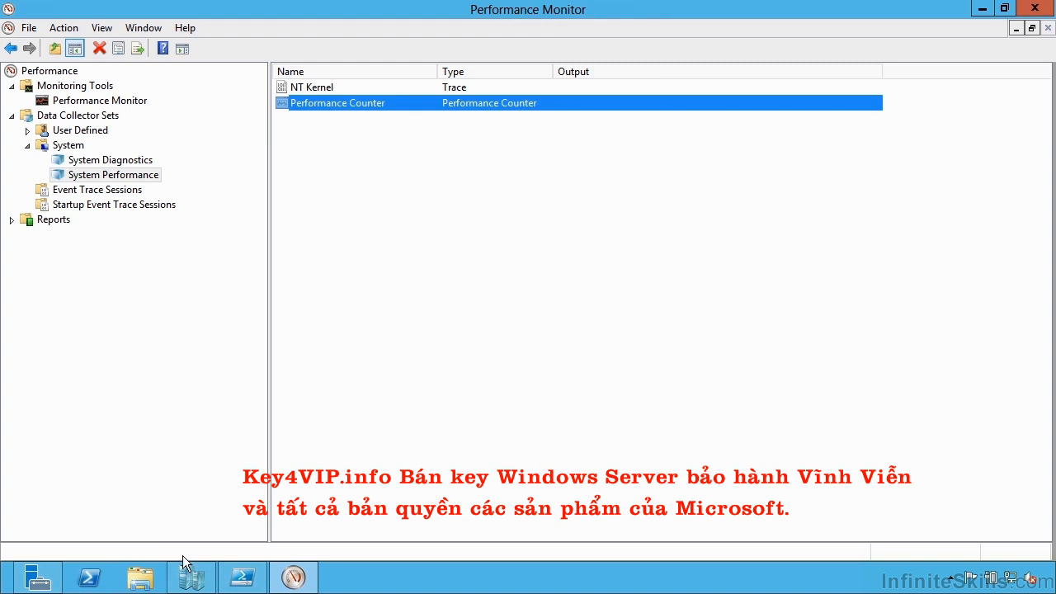
Switch to Server Manager and examine the CPU usage and available memory graphs for SAVDALDC02 under All Servers
left_click(39, 580)
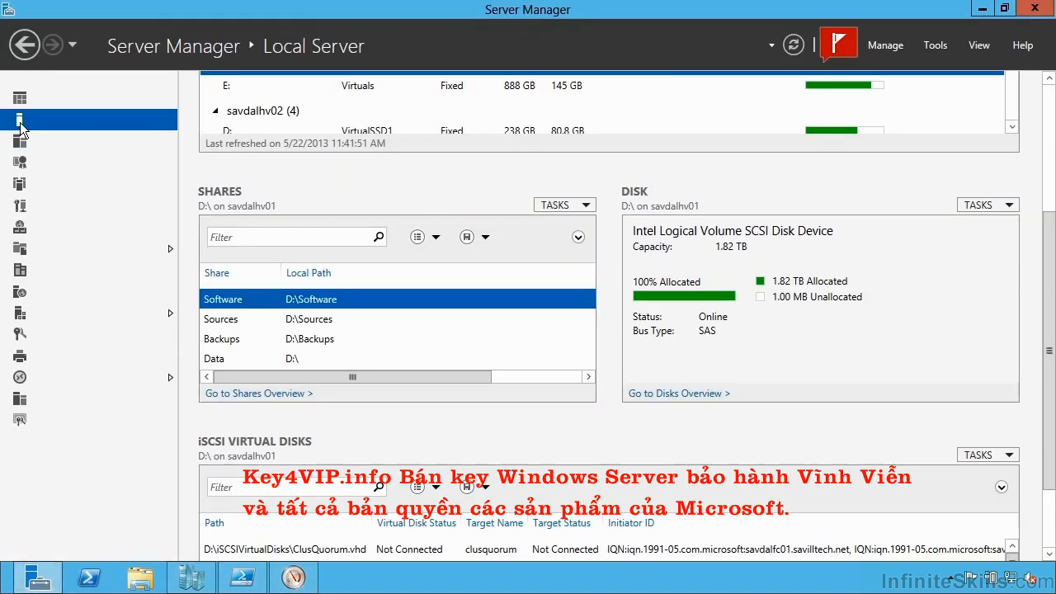
left_click(19, 121)
left_click(21, 143)
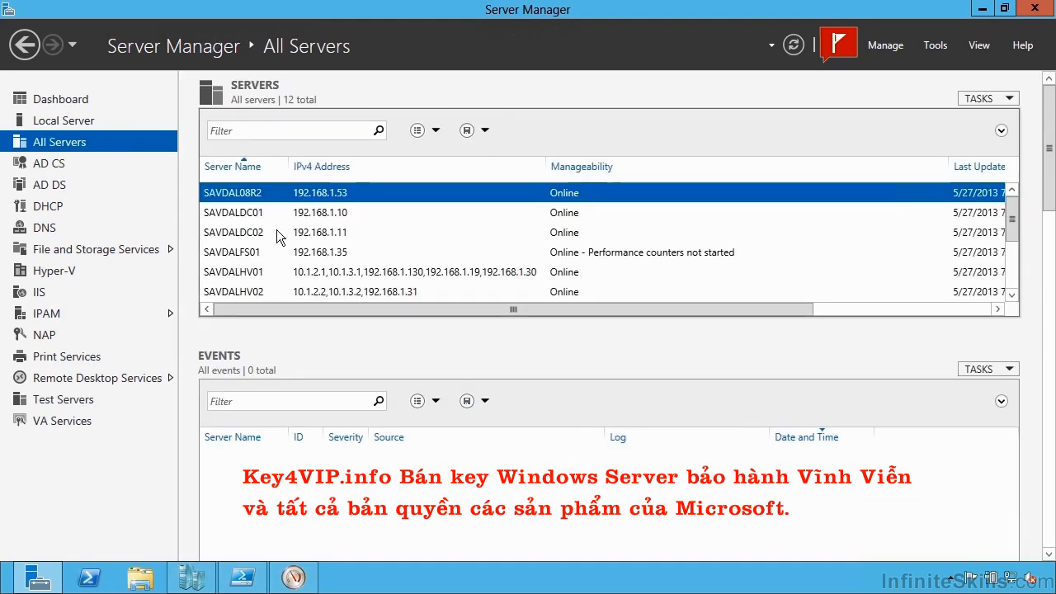
left_click(276, 231)
scroll(277, 231, "down", 2)
left_click_drag(1054, 223, 1052, 477)
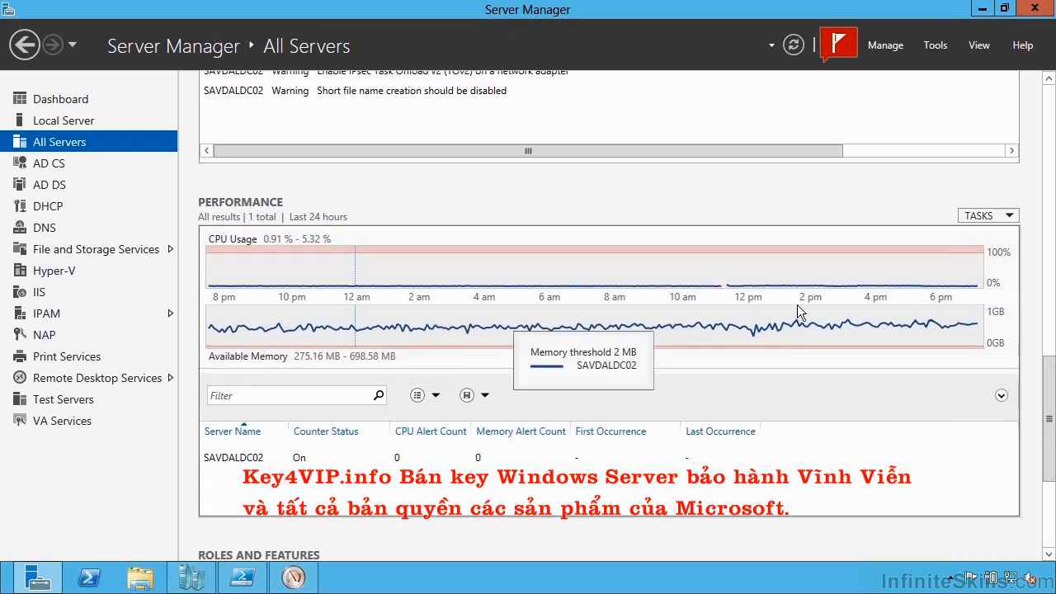
left_click(982, 9)
In Performance Monitor, examine each counter in the Performance Counters collector of the user-defined Server Manager Performance Monitor set
left_click(28, 130)
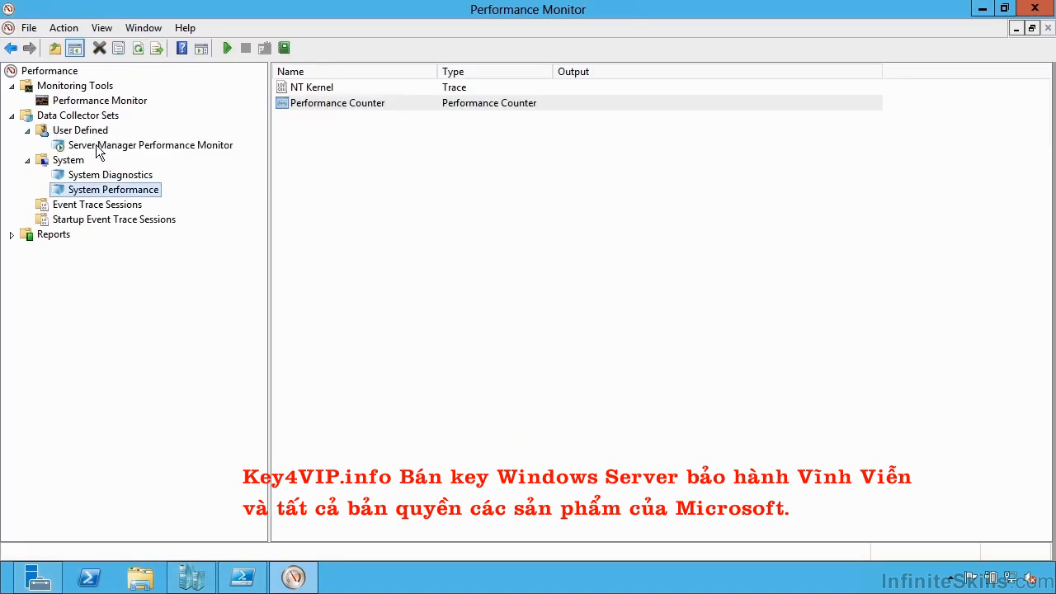
left_click(188, 149)
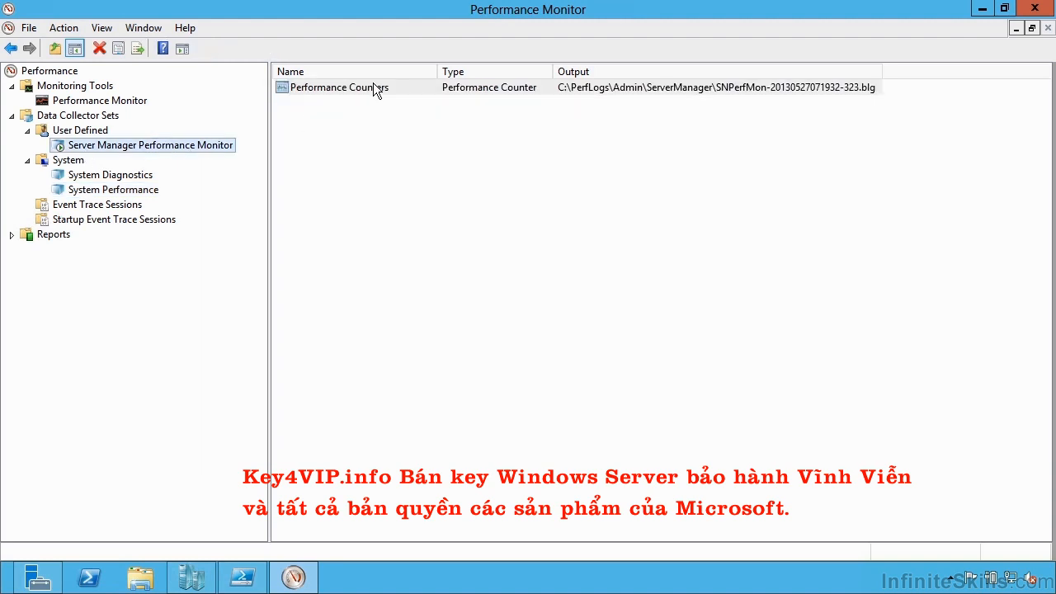
double_click(373, 86)
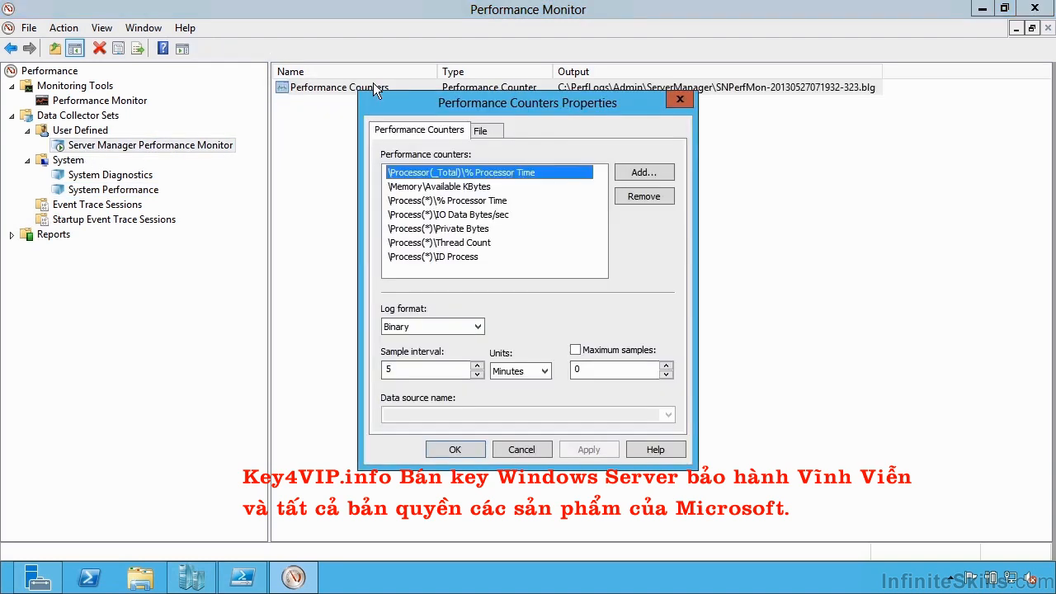
left_click(490, 187)
left_click(492, 202)
left_click(493, 215)
left_click(460, 229)
left_click(463, 243)
left_click(458, 257)
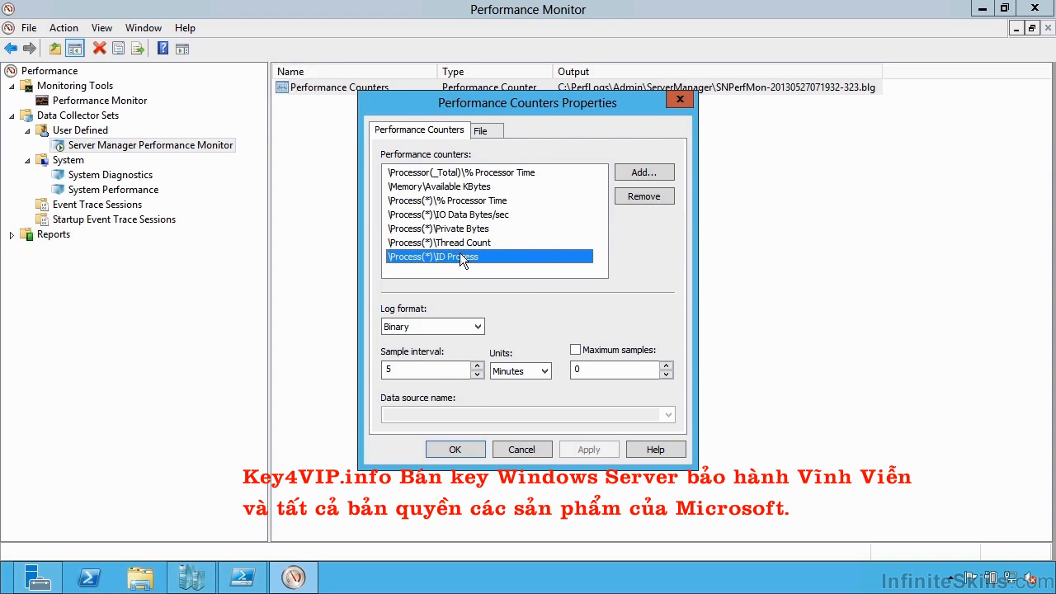
Check the collector's log file settings and compare its counters with the Server Manager performance graphs, then close its properties without changes
left_click(481, 132)
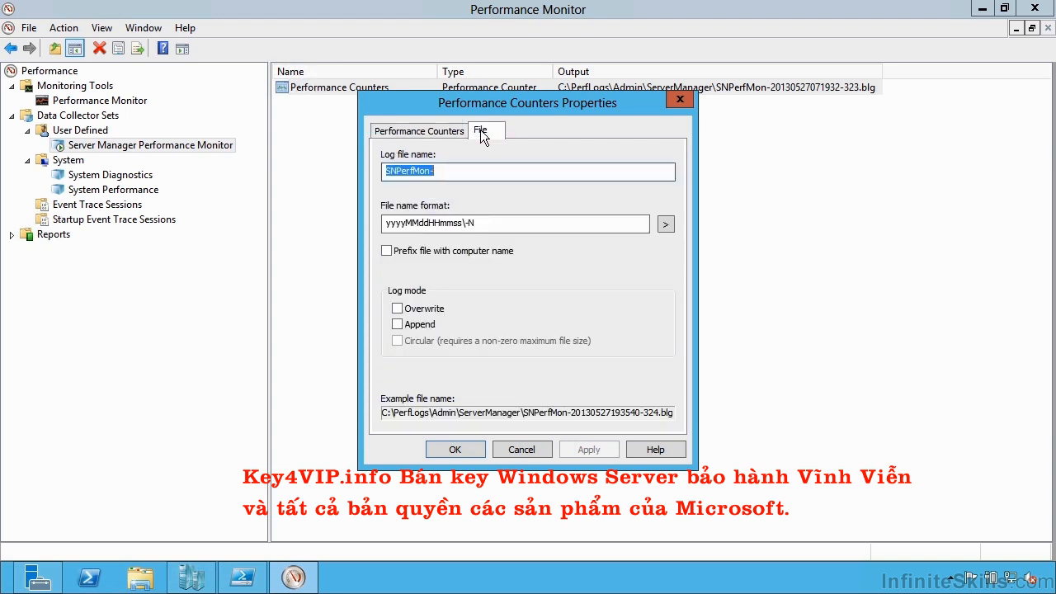
left_click(436, 133)
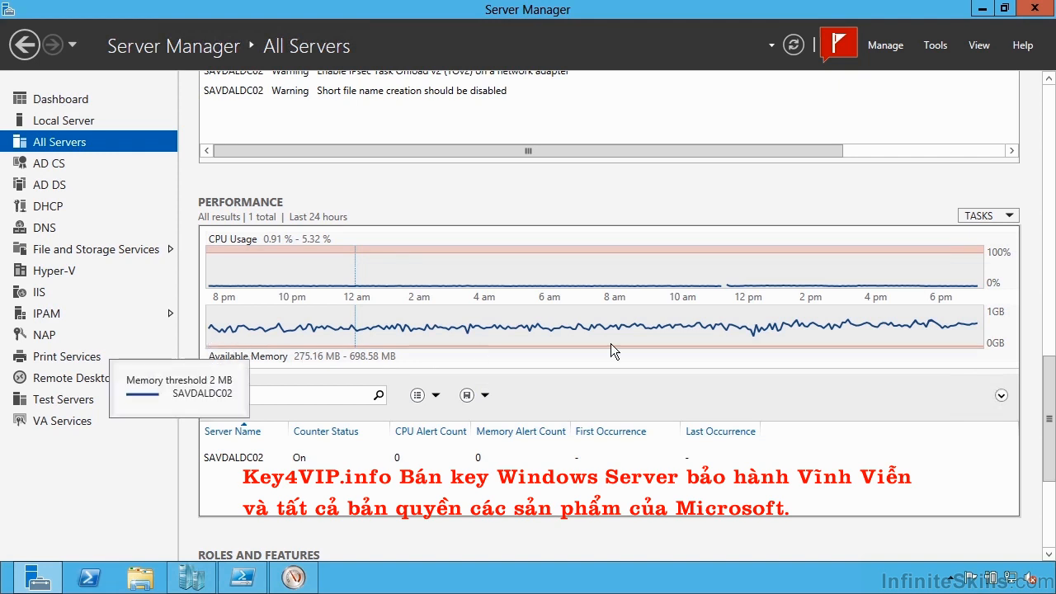
left_click(981, 9)
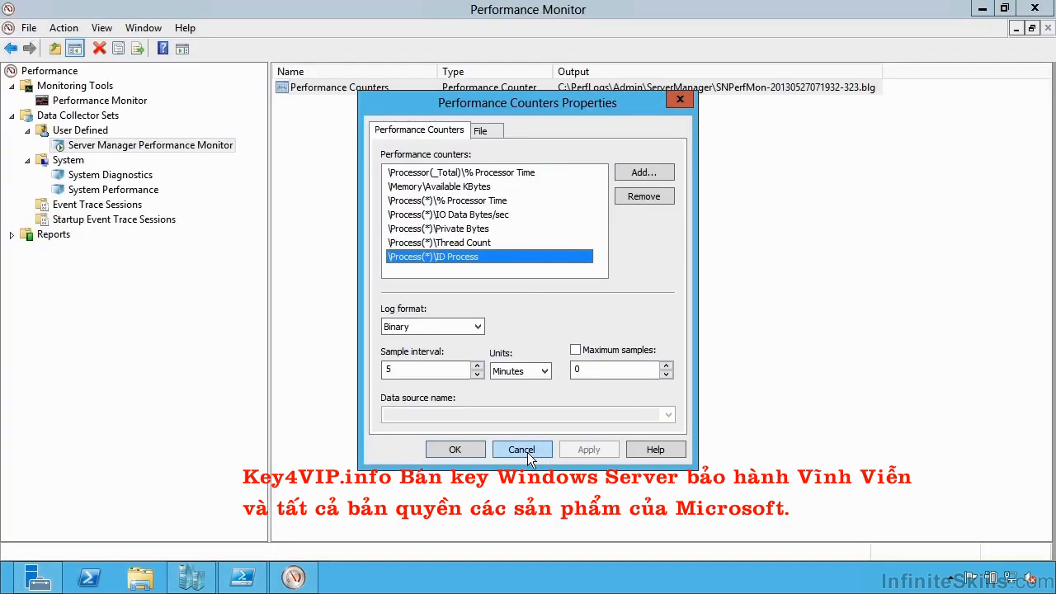
left_click(522, 450)
Create a user-defined data collector set named Key Resources from the System Performance template
left_click(79, 131)
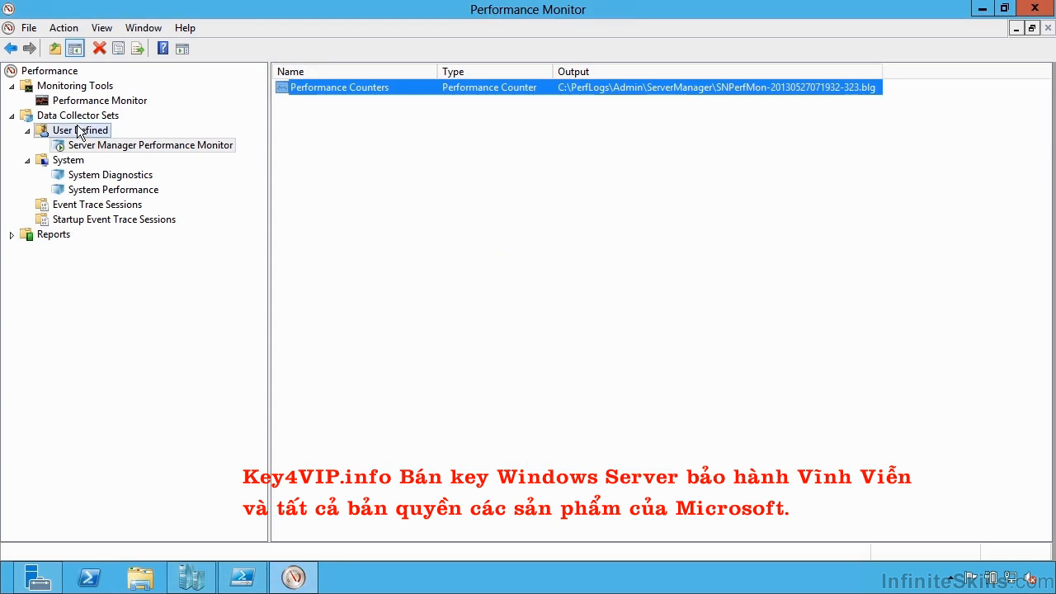
right_click(77, 130)
mouse_move(116, 137)
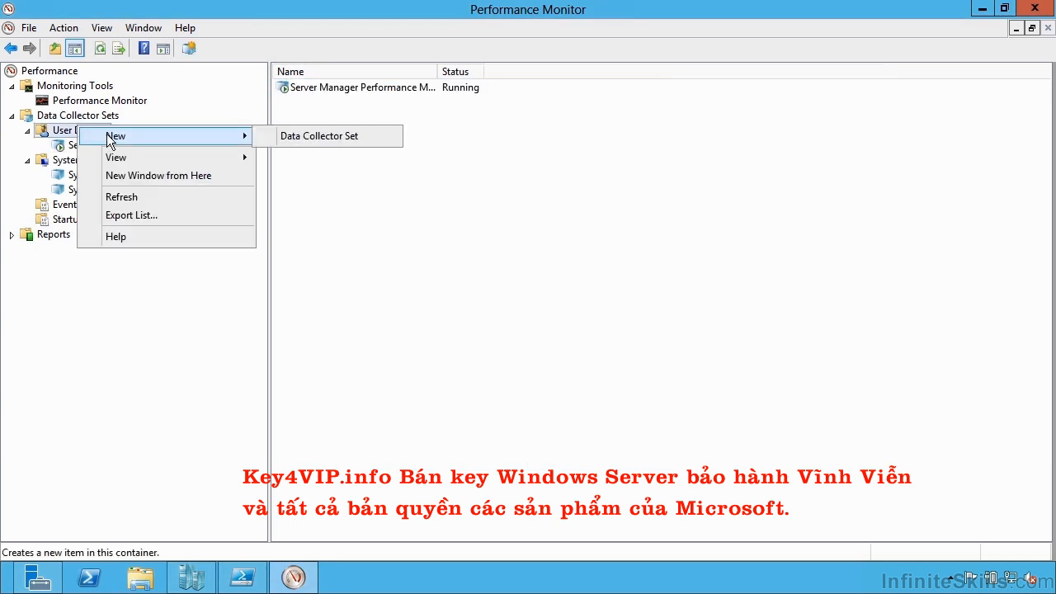
left_click(313, 141)
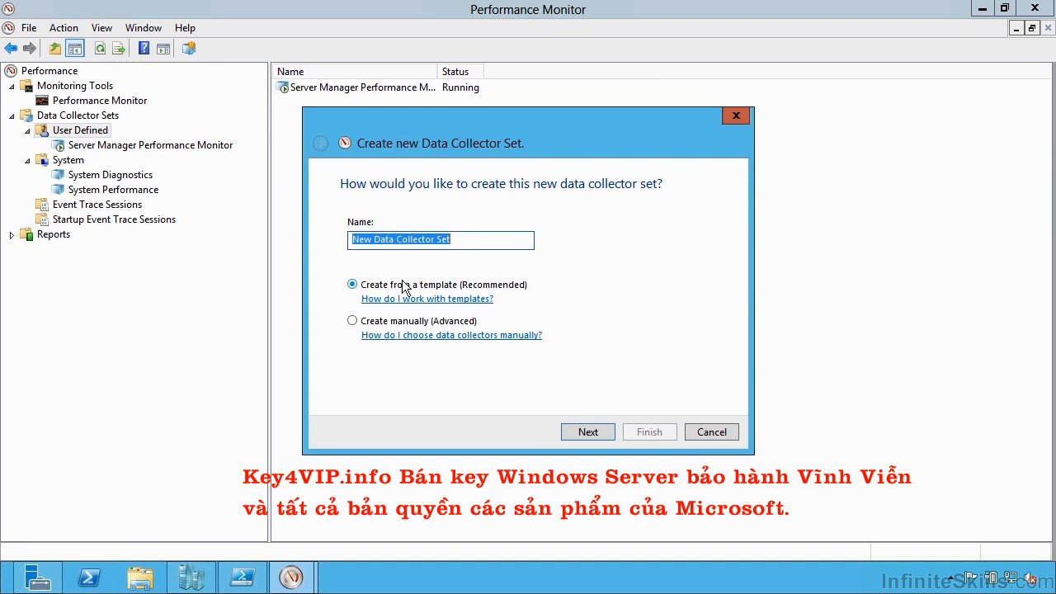
type("Key Re")
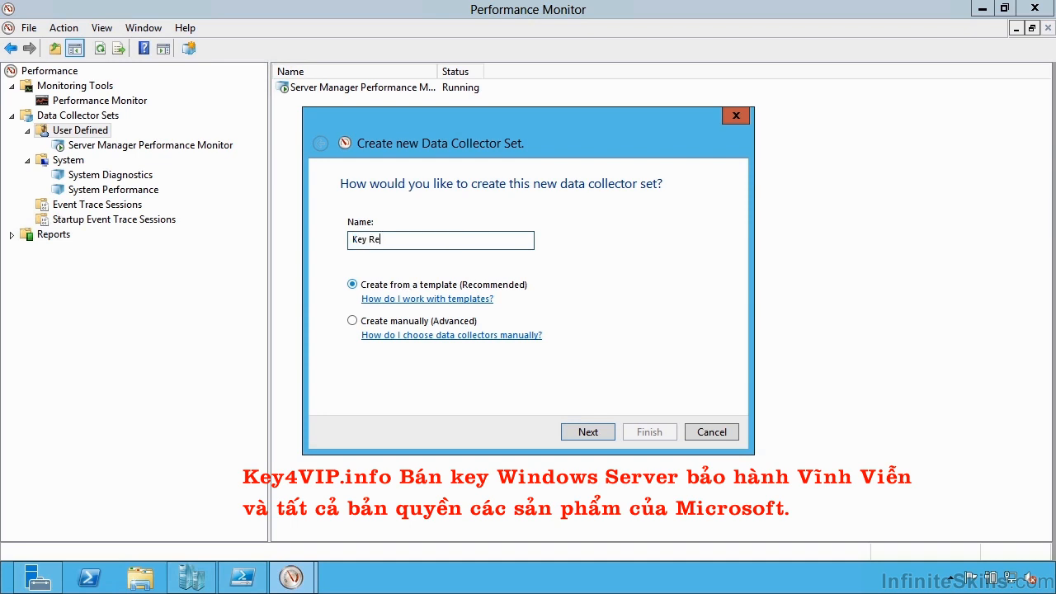
type("sources")
left_click(602, 435)
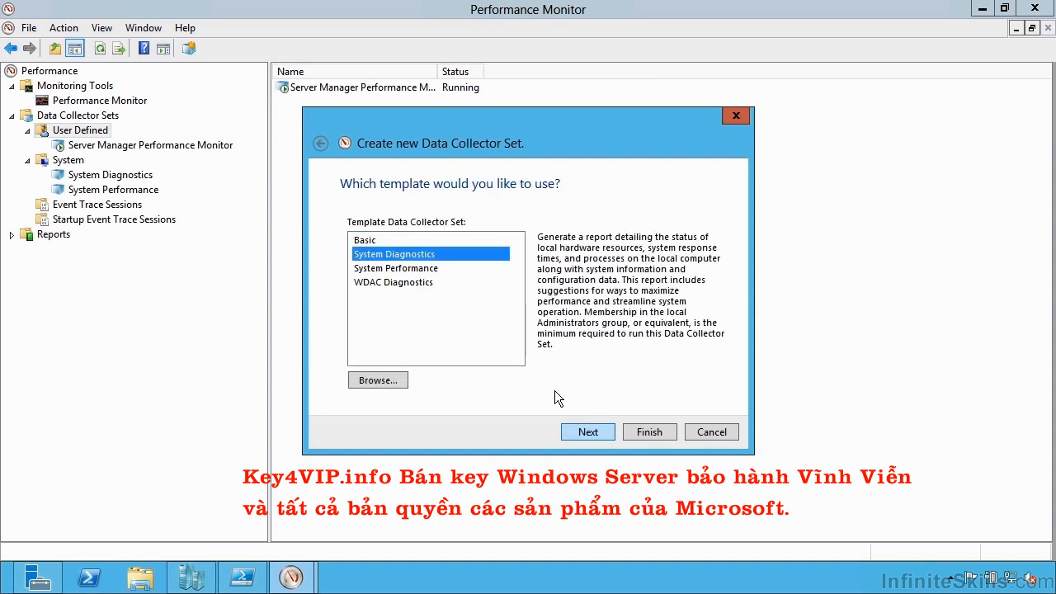
left_click(435, 269)
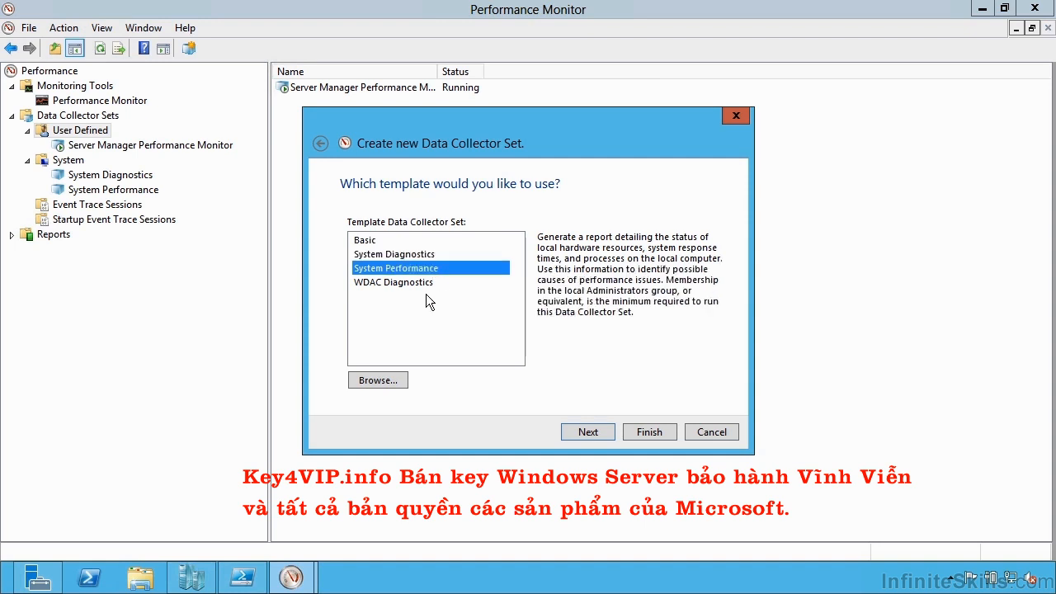
left_click(642, 432)
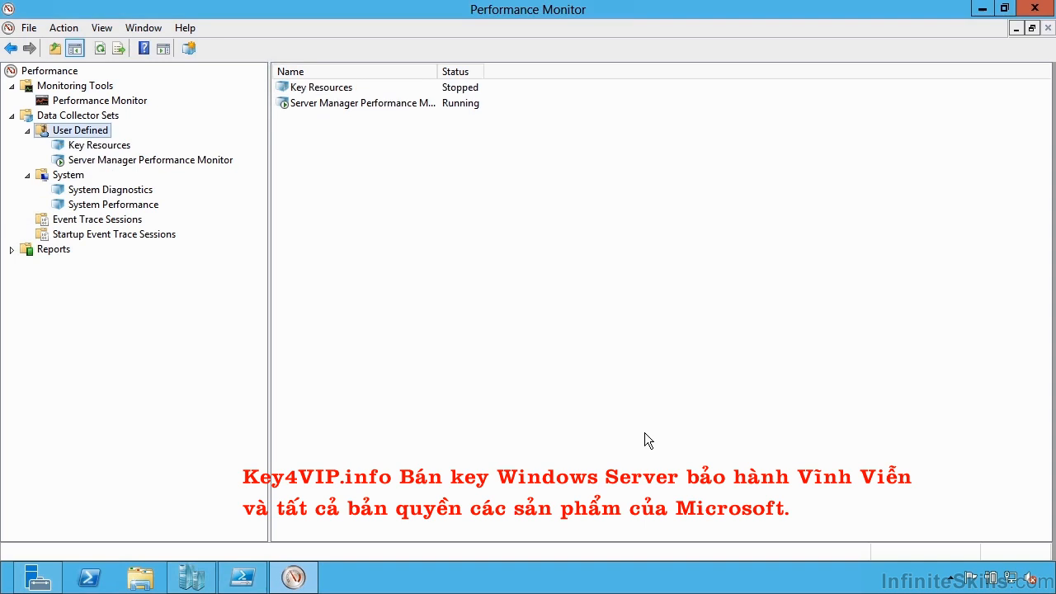
Review the counters included in the Key Resources set's Performance Counter collector and close its properties without changes
double_click(344, 89)
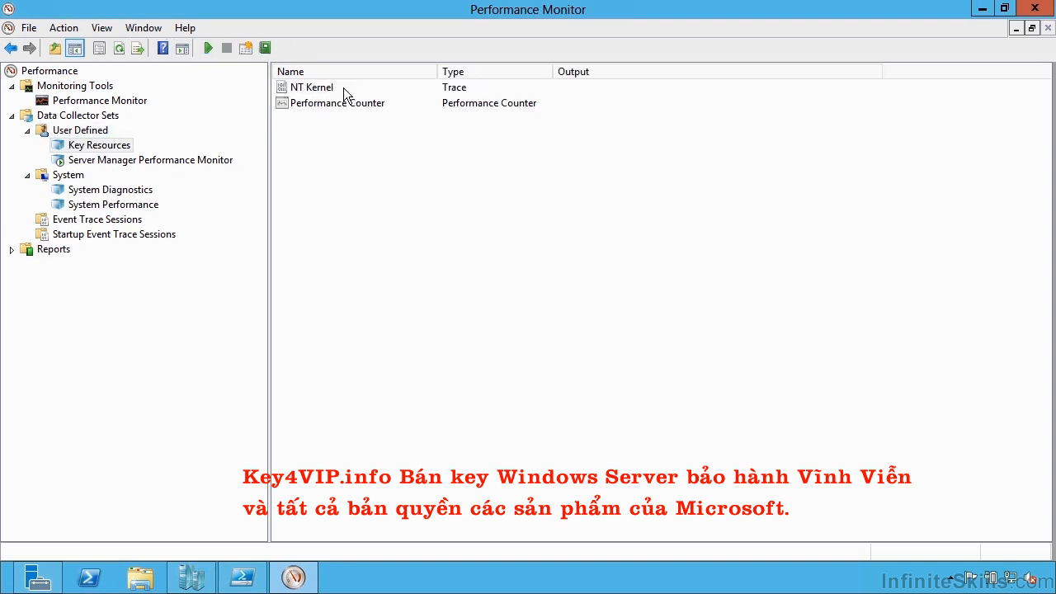
double_click(333, 105)
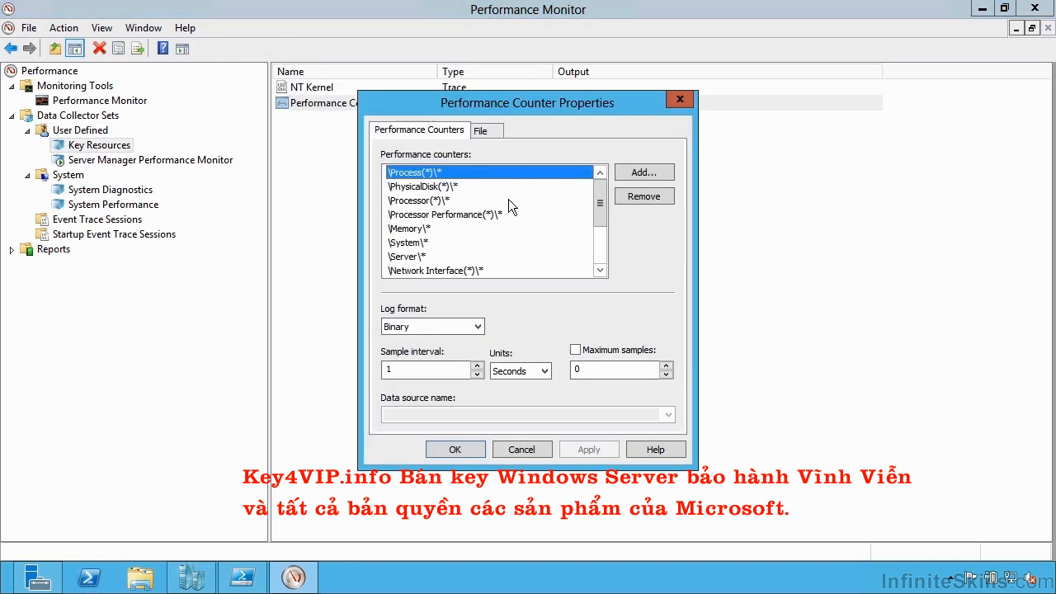
mouse_move(601, 193)
left_mouse_down()
mouse_move(609, 239)
mouse_move(603, 176)
left_mouse_up()
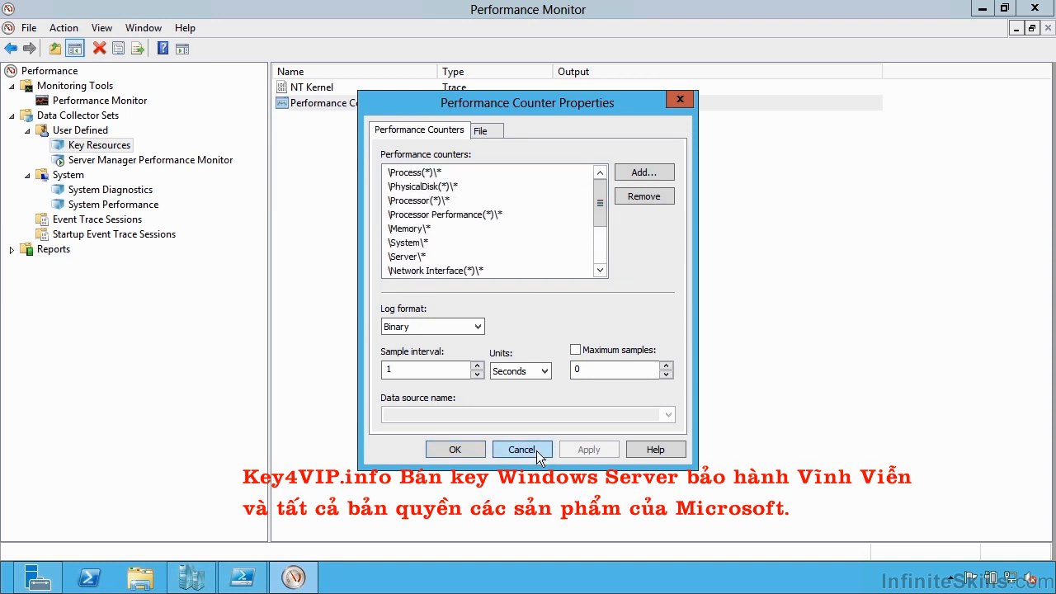
left_click(522, 450)
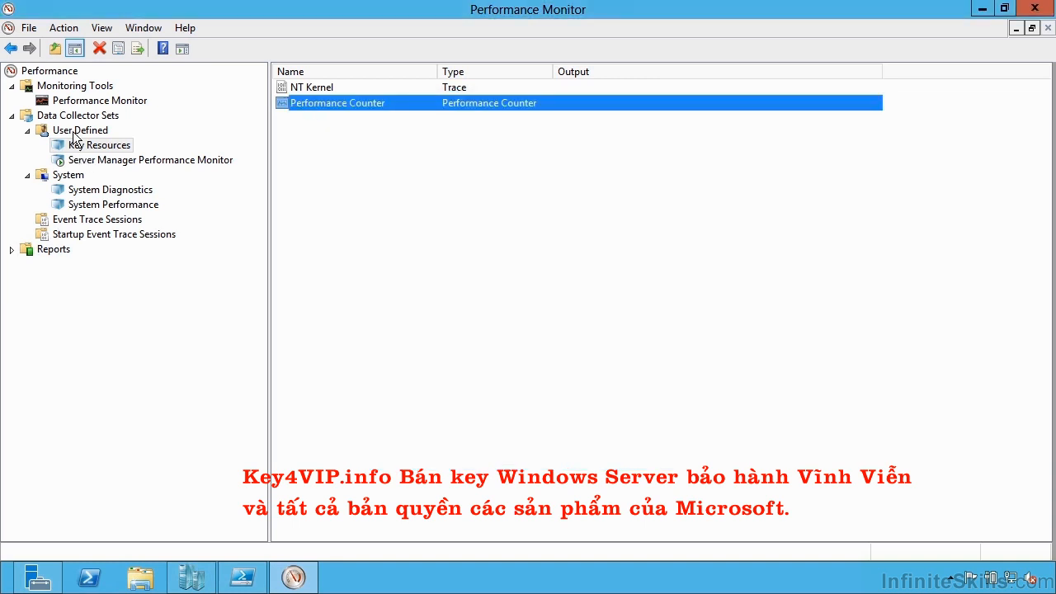
Delete the Key Resources data collector set from the user-defined sets
left_click(78, 130)
right_click(332, 94)
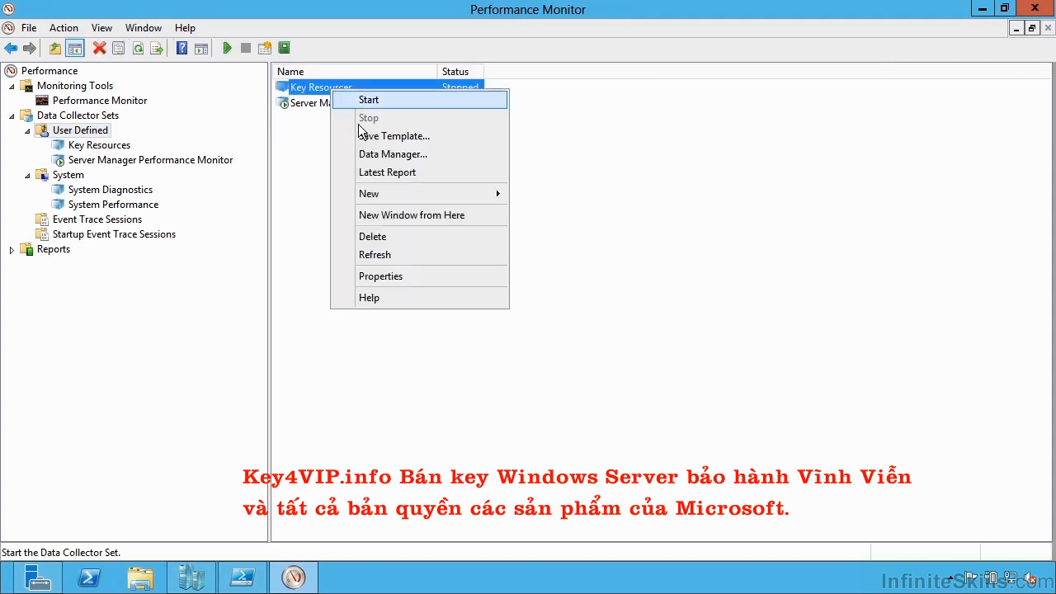
left_click(373, 236)
left_click(575, 298)
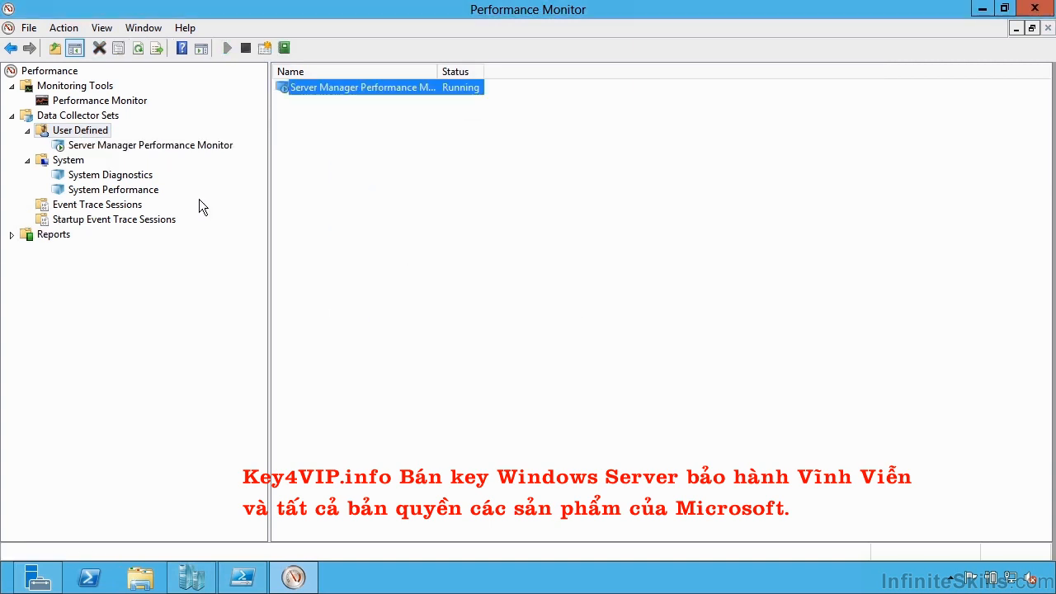
Start a manually created user-defined data collector set named Key Resources that logs performance counter data
right_click(96, 135)
mouse_move(142, 139)
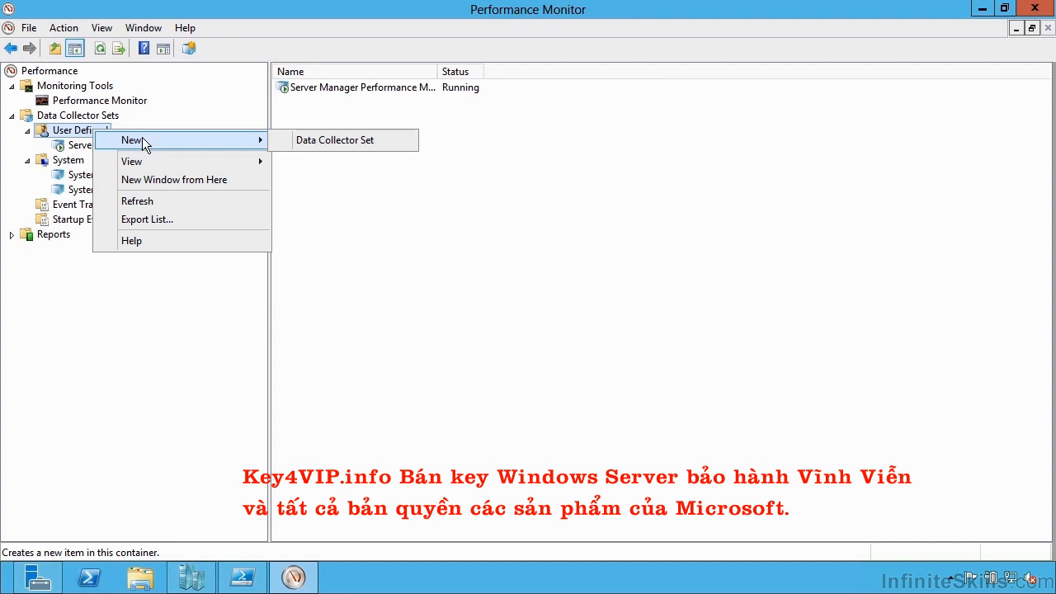
left_click(330, 144)
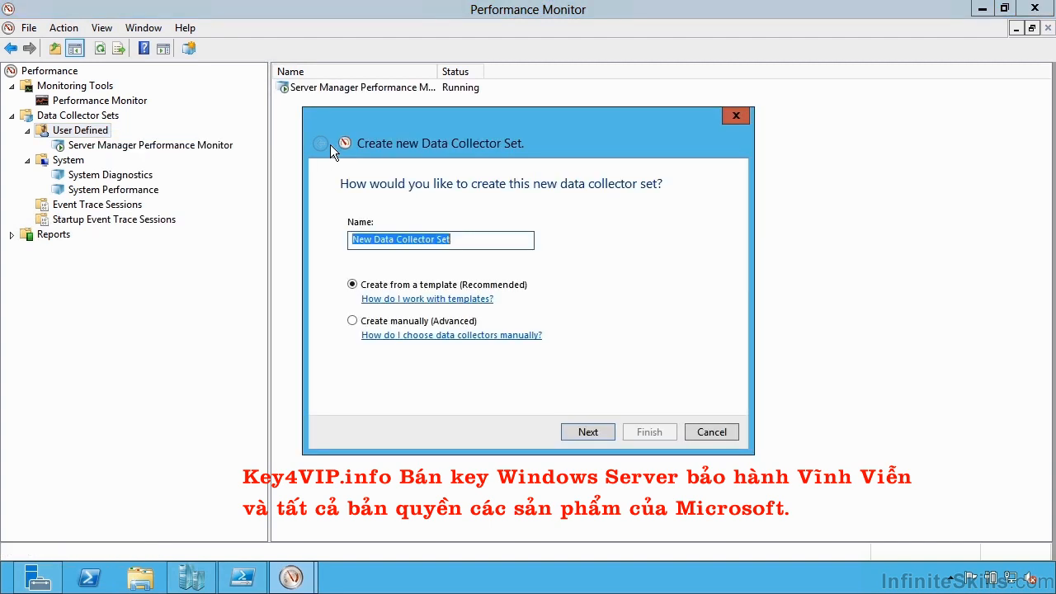
type("Key Resources")
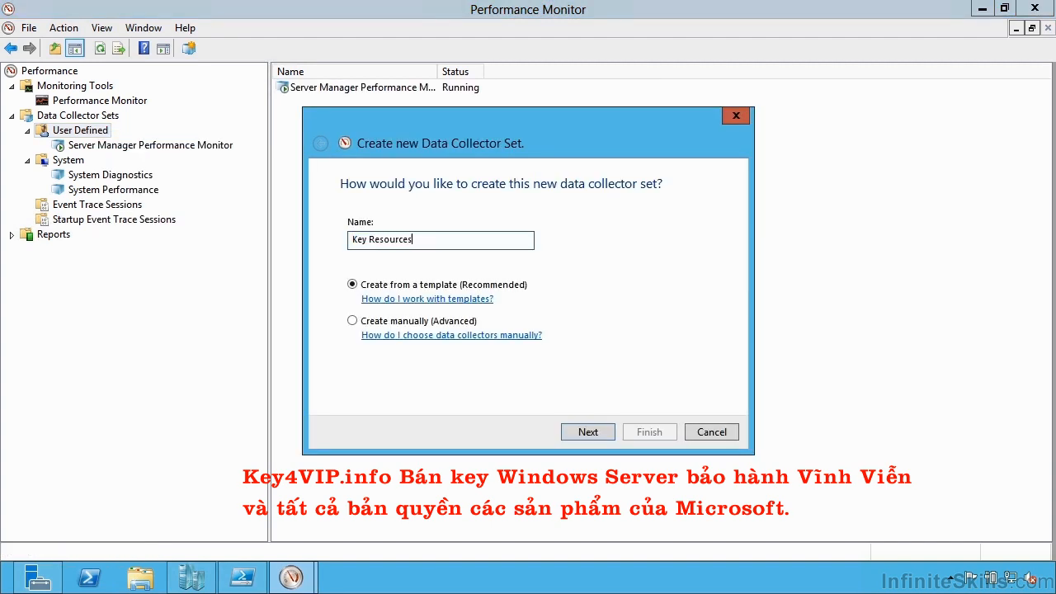
left_click(403, 322)
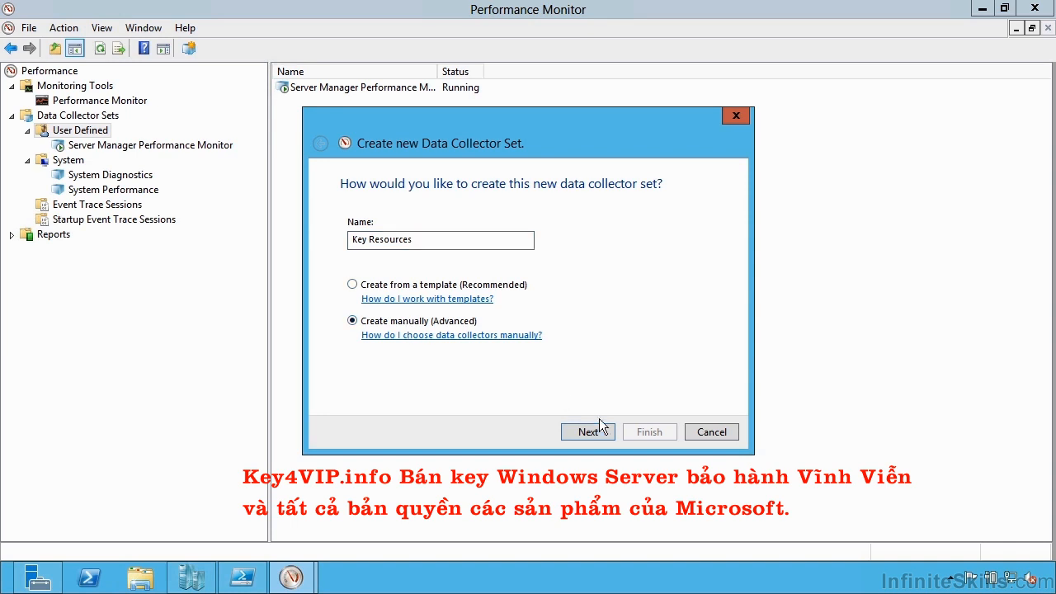
left_click(602, 435)
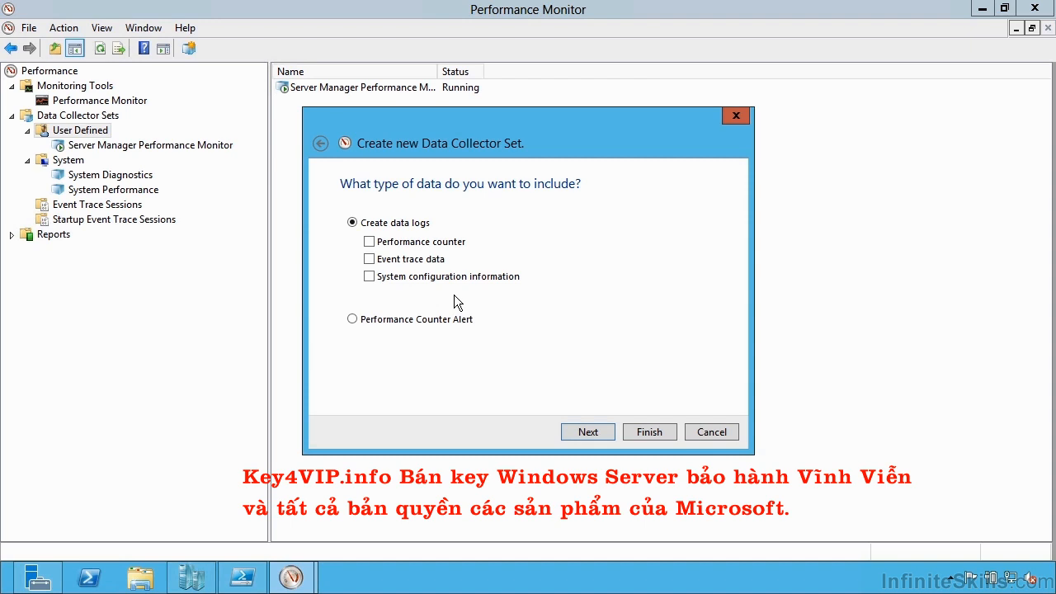
left_click(453, 241)
left_click(593, 432)
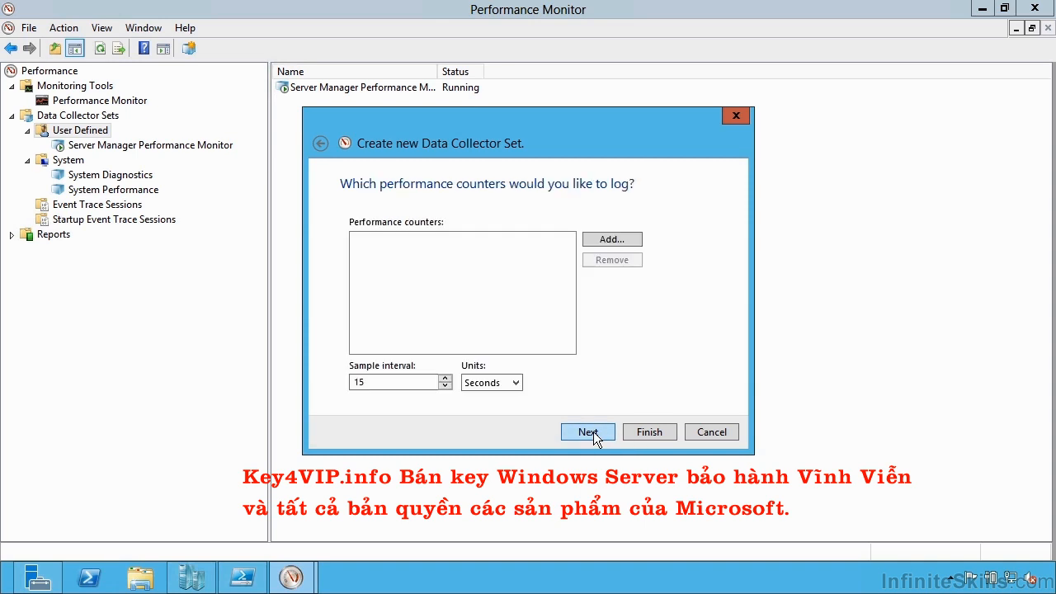
Add the Processor object's % Processor Time counter for the _Total instance to the set's logged counters
left_click(612, 240)
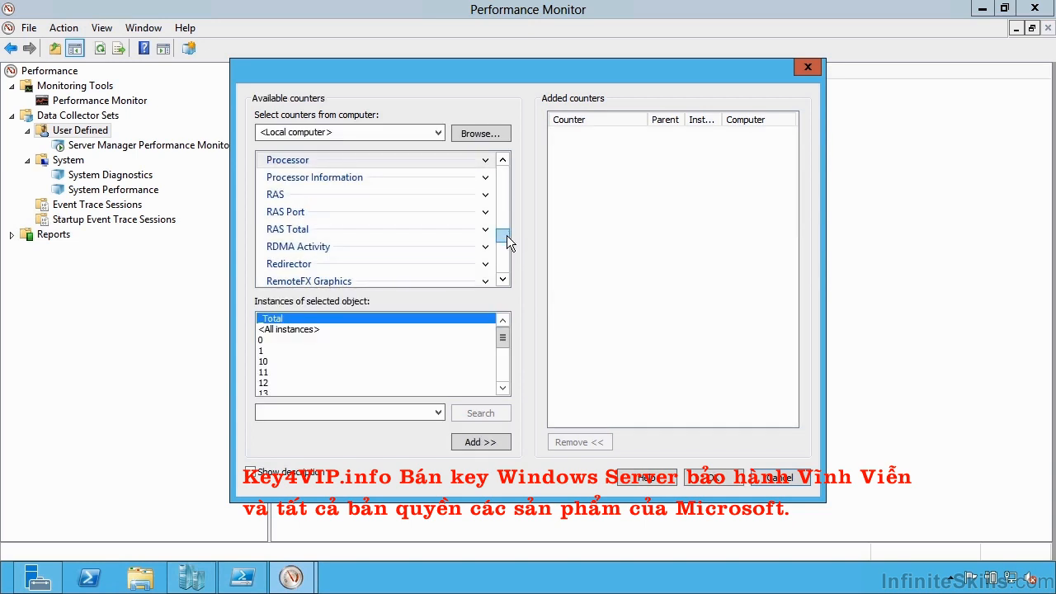
left_click(485, 160)
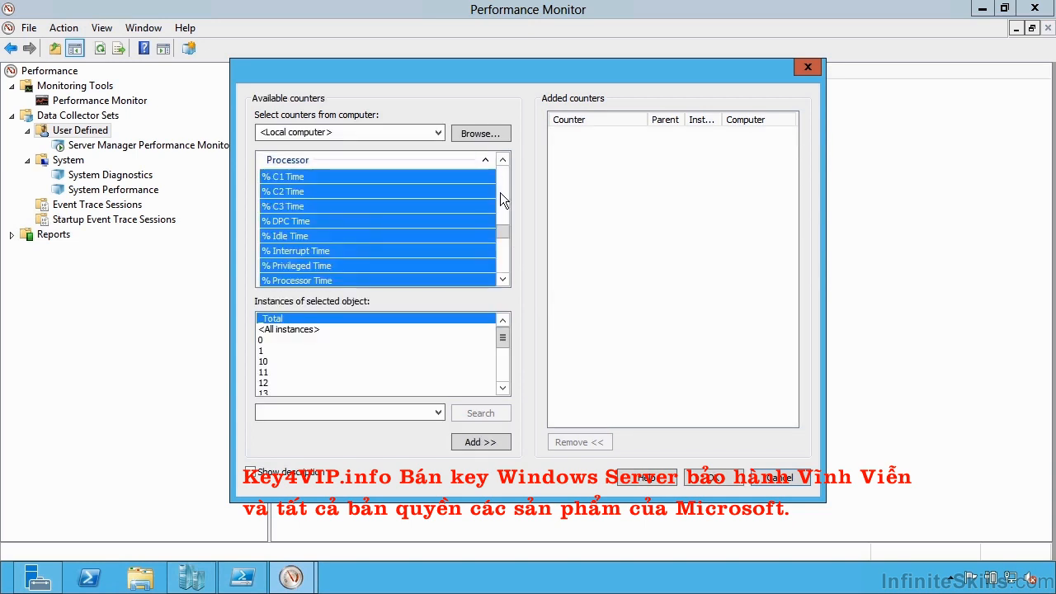
left_click(361, 279)
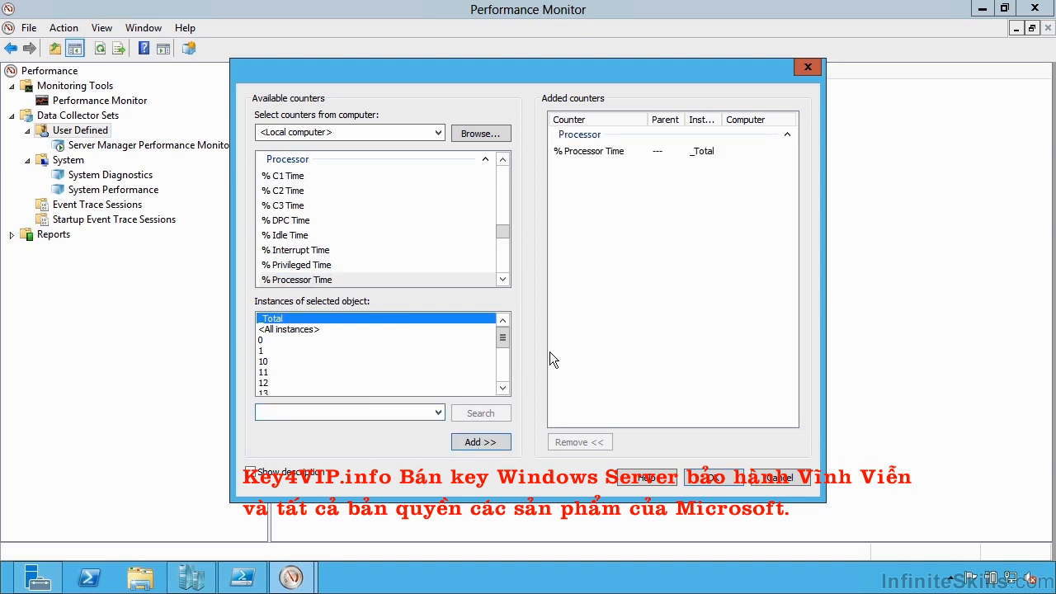
Add the Memory object's Available MBytes counter to the logged counters
scroll(476, 248, "up", 5)
left_click(485, 281)
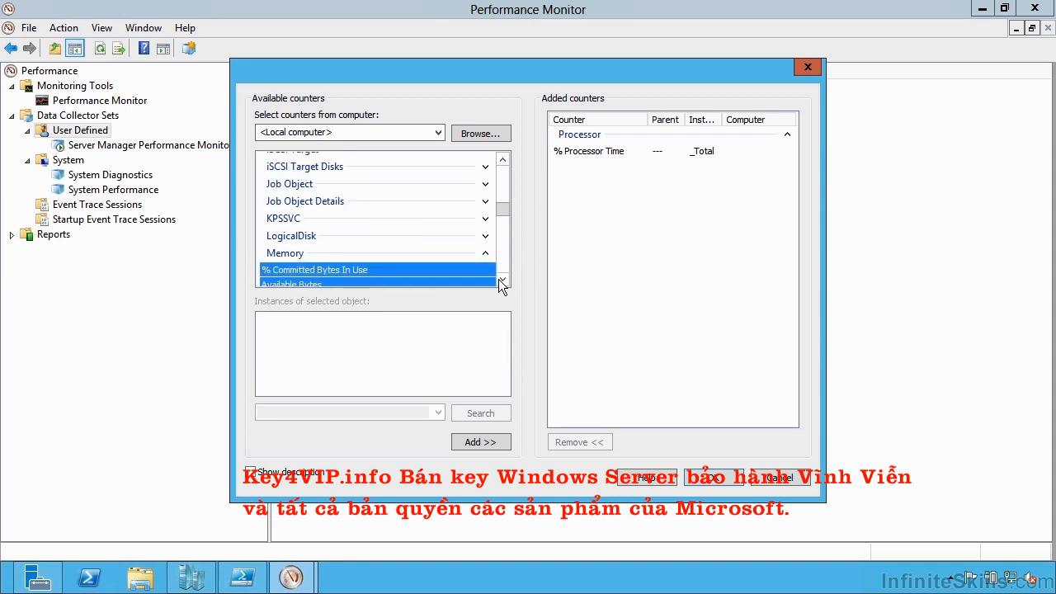
left_click(501, 279)
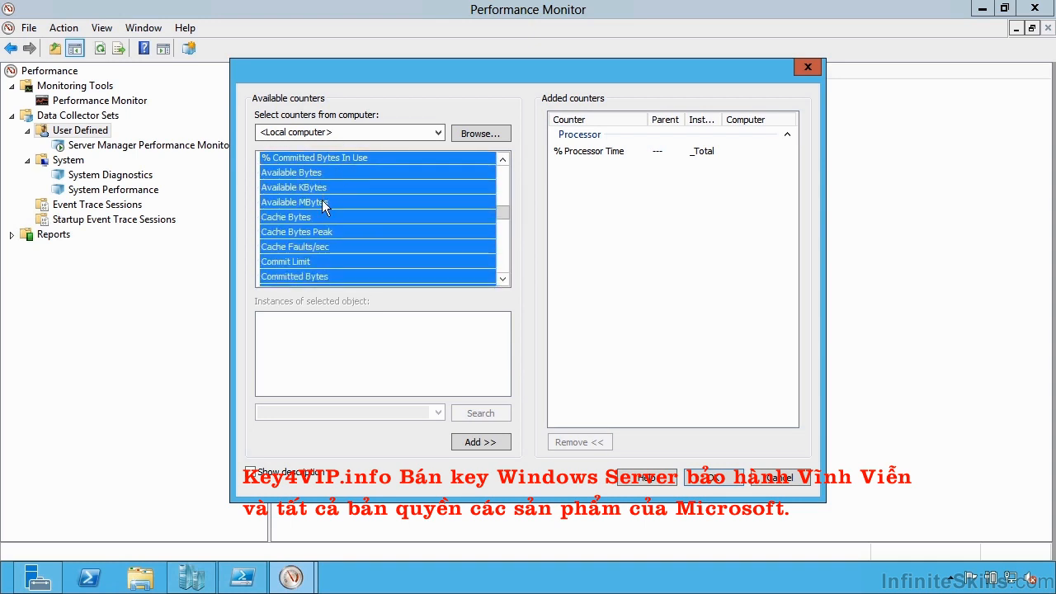
left_click(322, 201)
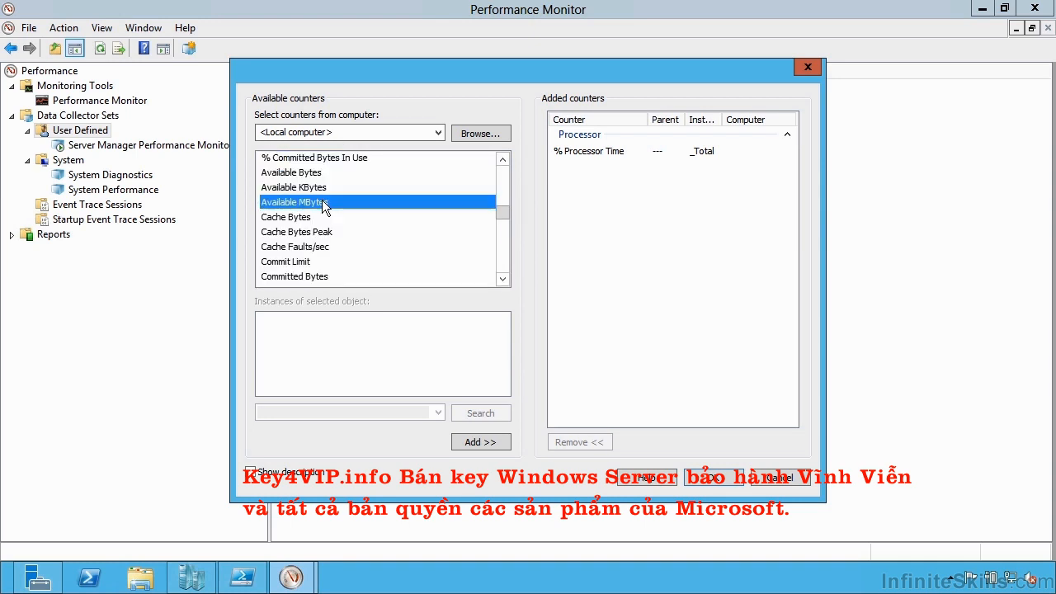
left_click(475, 443)
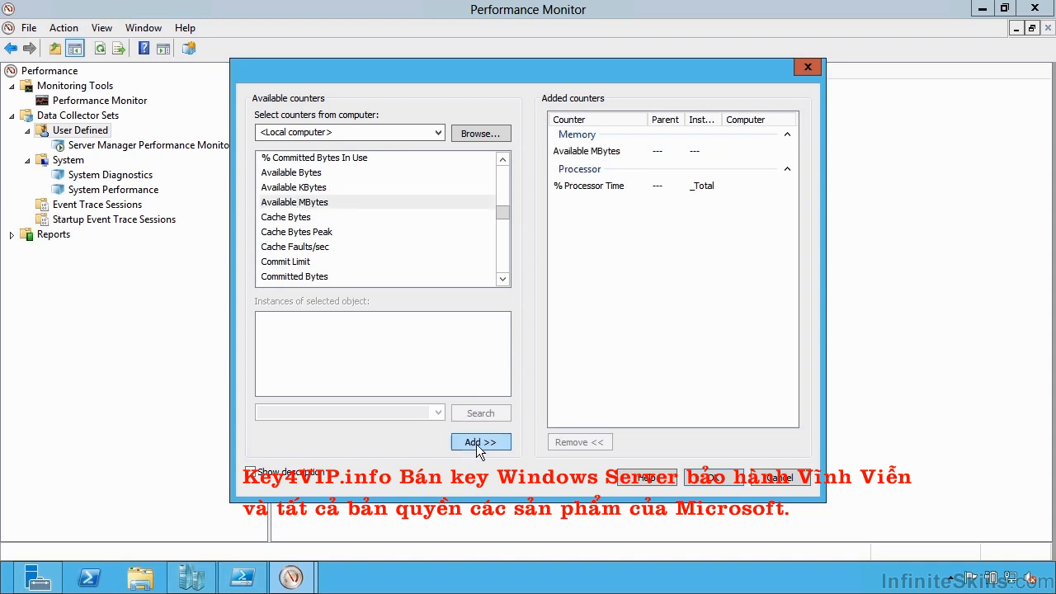
Add the Memory object's Pages/sec counter to the logged counters
left_click(503, 280)
left_click(502, 280)
left_click(284, 273)
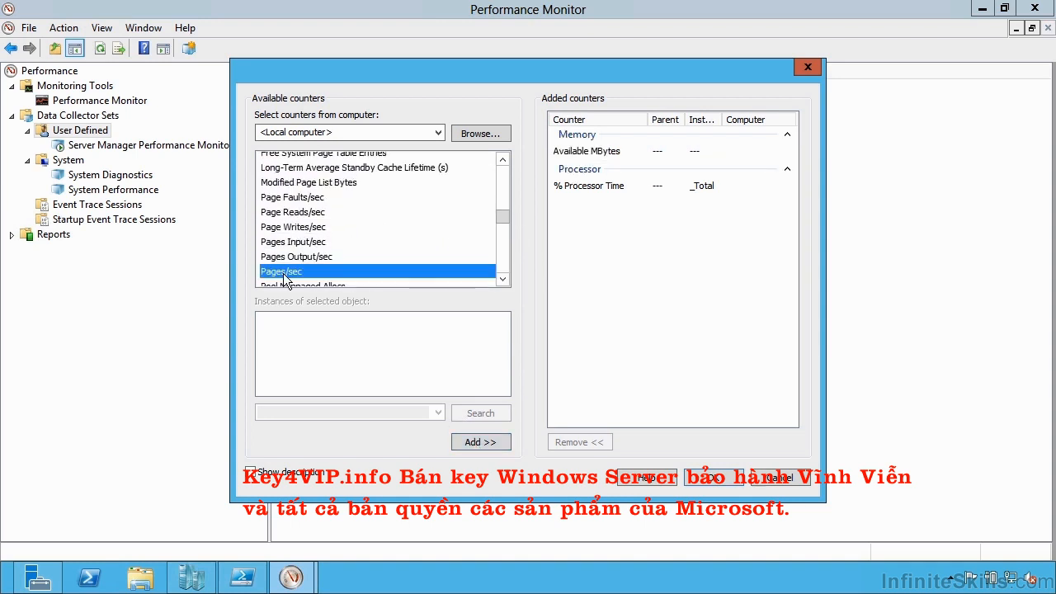
left_click(479, 444)
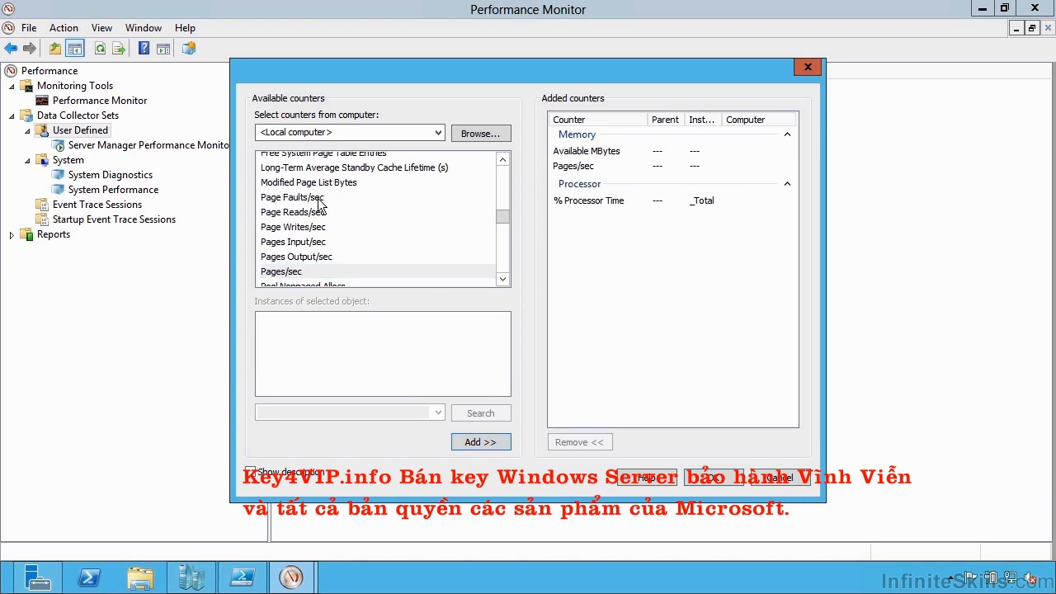
Add the LogicalDisk object's Current Disk Queue Length counter for the _Total instance to the logged counters
left_click(503, 261)
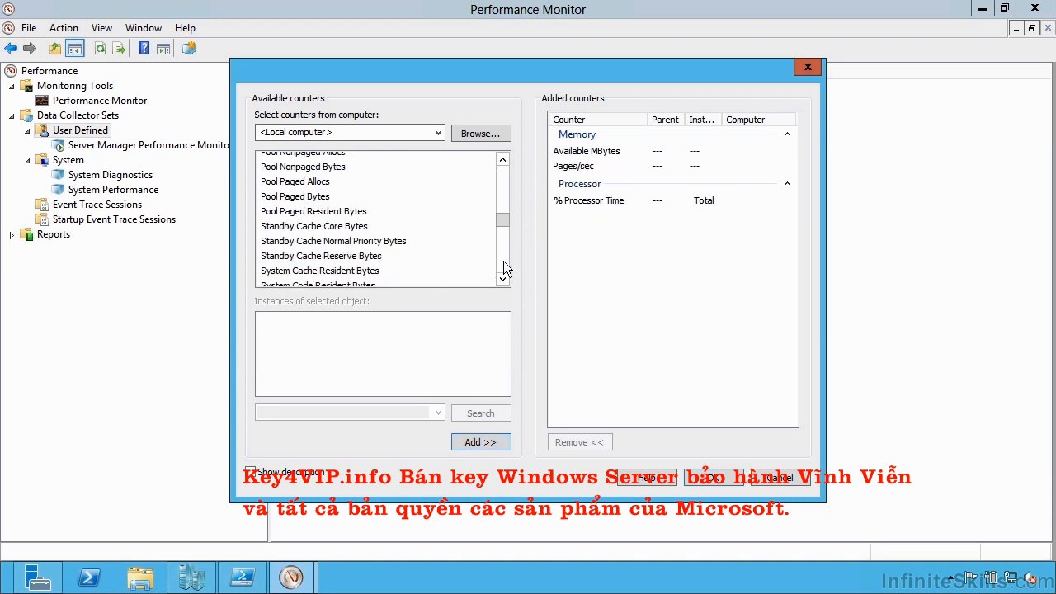
mouse_move(501, 230)
left_mouse_down()
mouse_move(505, 188)
mouse_move(509, 215)
left_mouse_up()
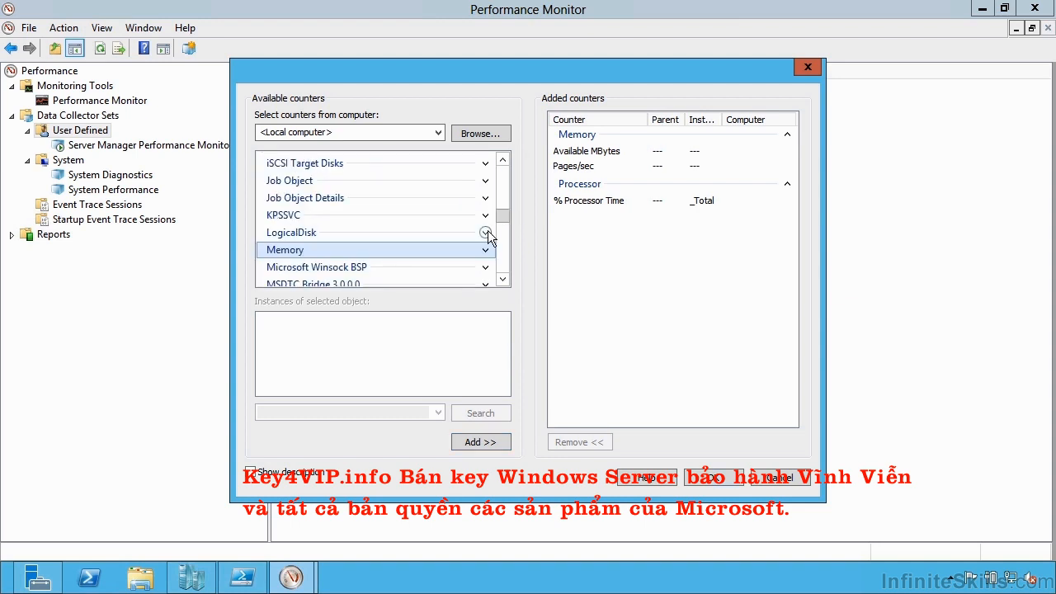
left_click(485, 232)
scroll(502, 276, "down", 1)
left_click(322, 221)
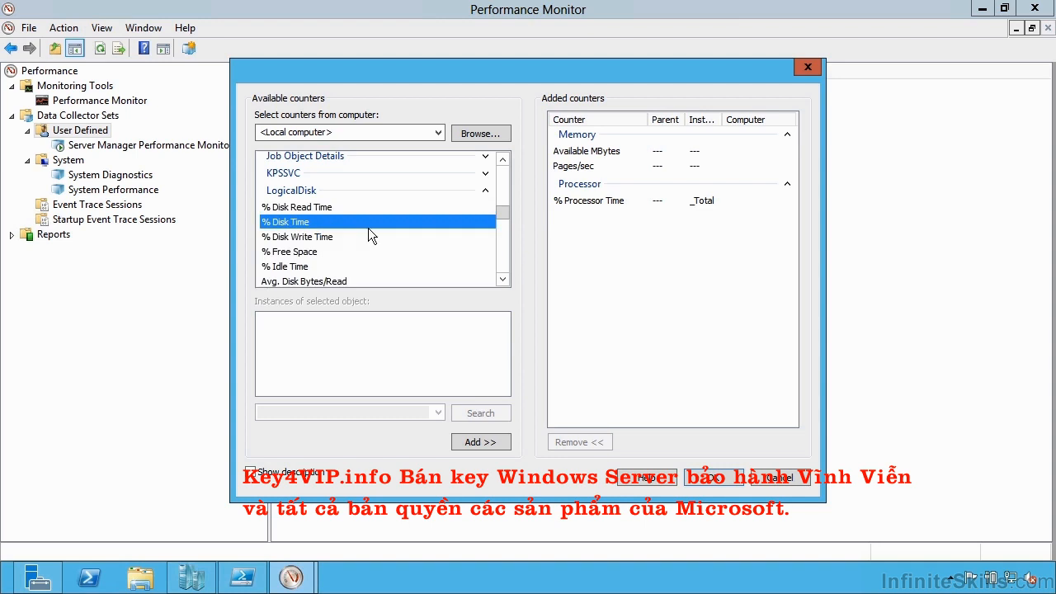
left_click(501, 281)
left_click(500, 282)
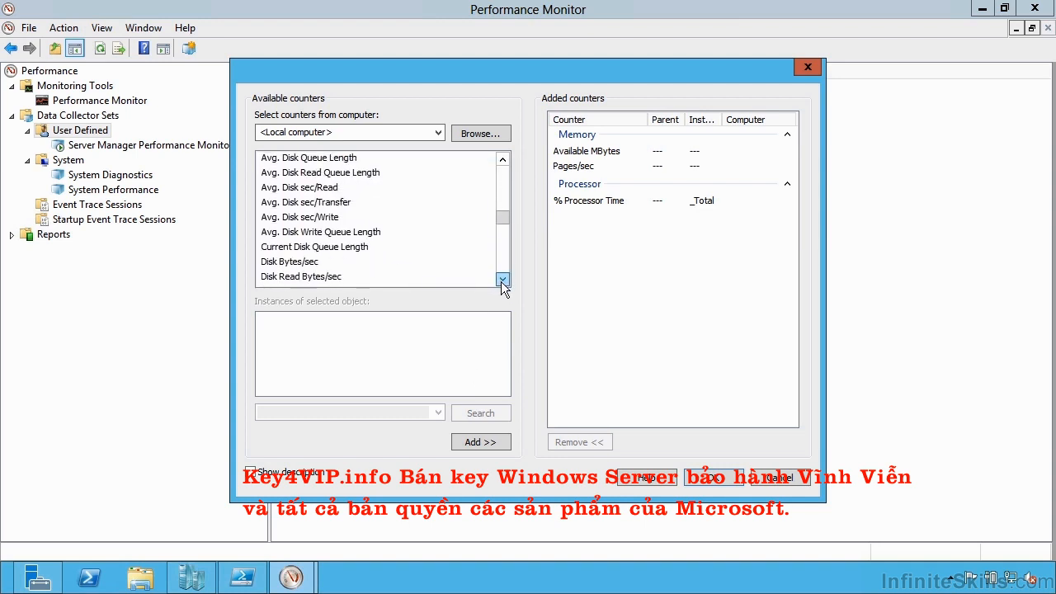
left_click(341, 247)
left_click(478, 441)
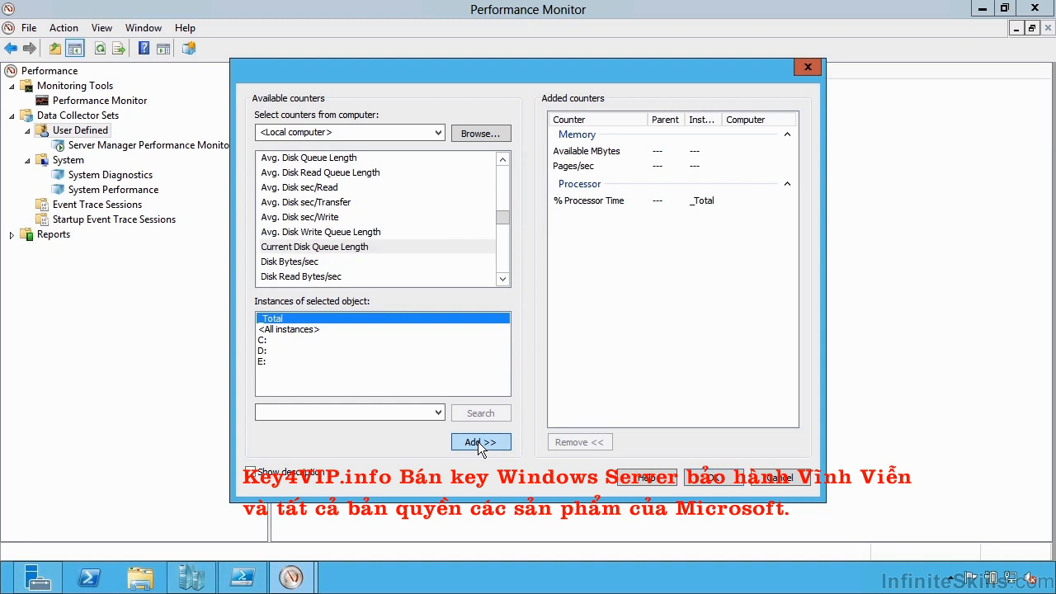
Accept the counter selection and the default root directory, and finish the Key Resources set with Save and close
left_click(723, 474)
left_click(606, 433)
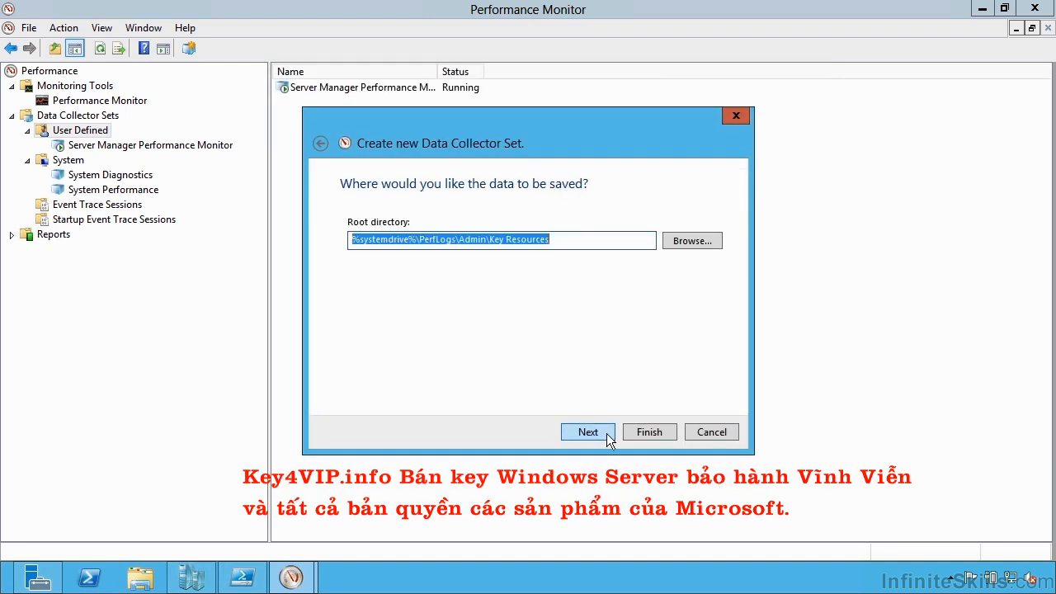
left_click(606, 433)
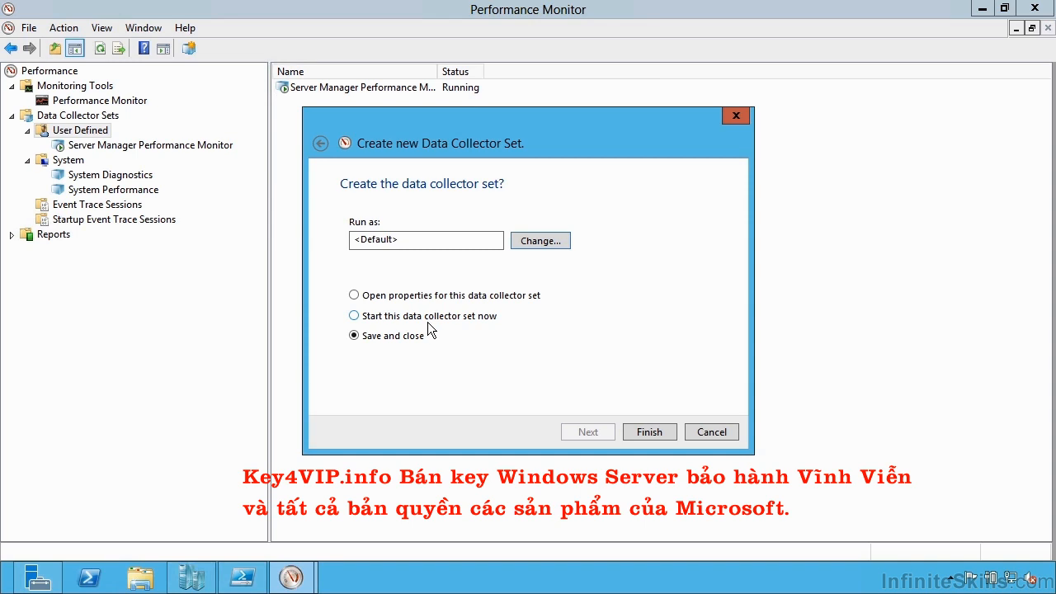
left_click(648, 431)
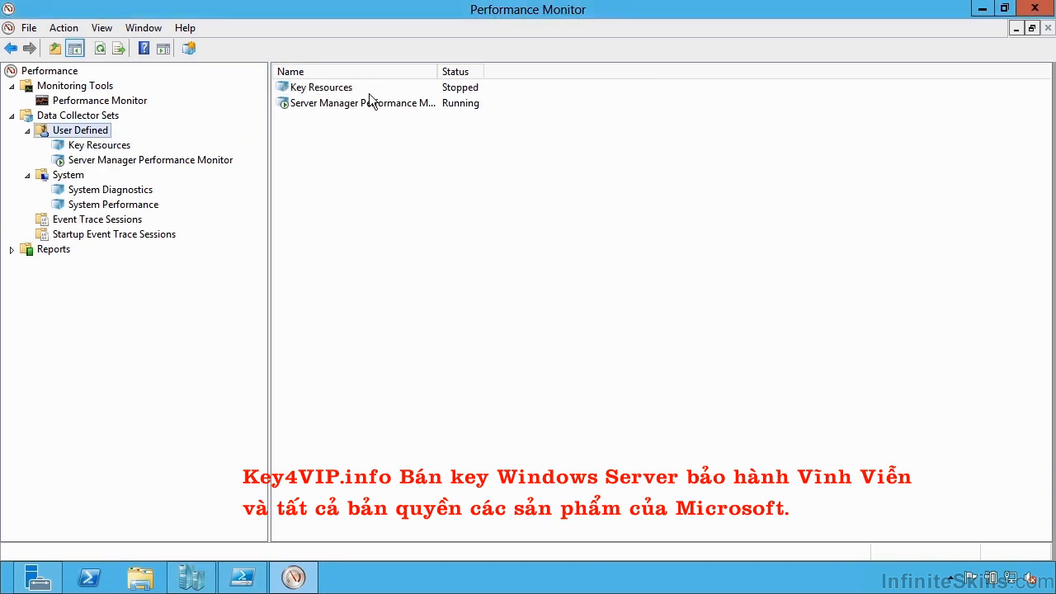
Check the actions available for the Key Resources set and request the latest report of the Server Manager Performance Monitor set
right_click(342, 91)
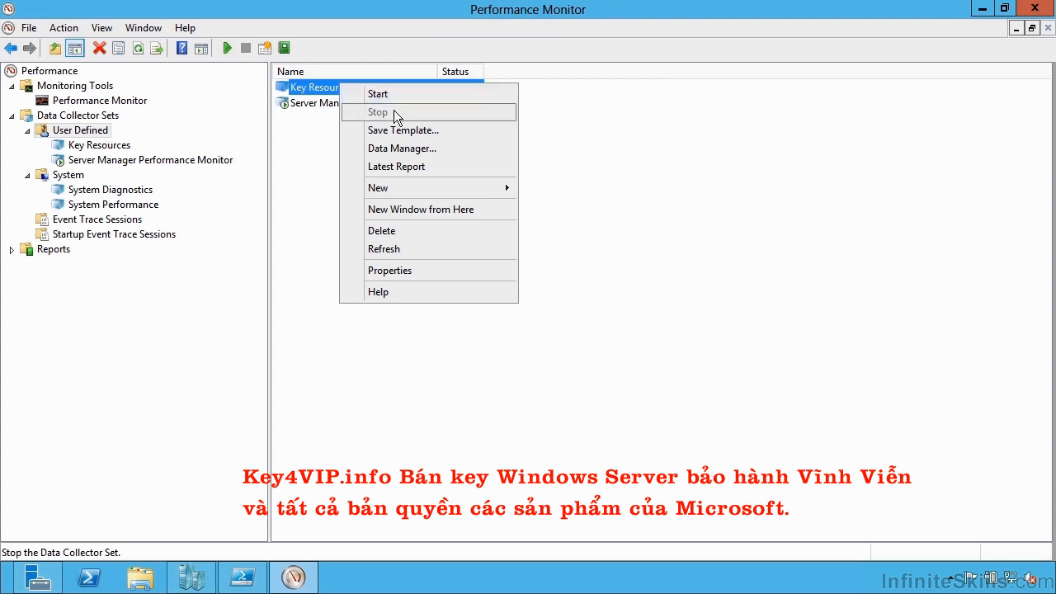
right_click(314, 103)
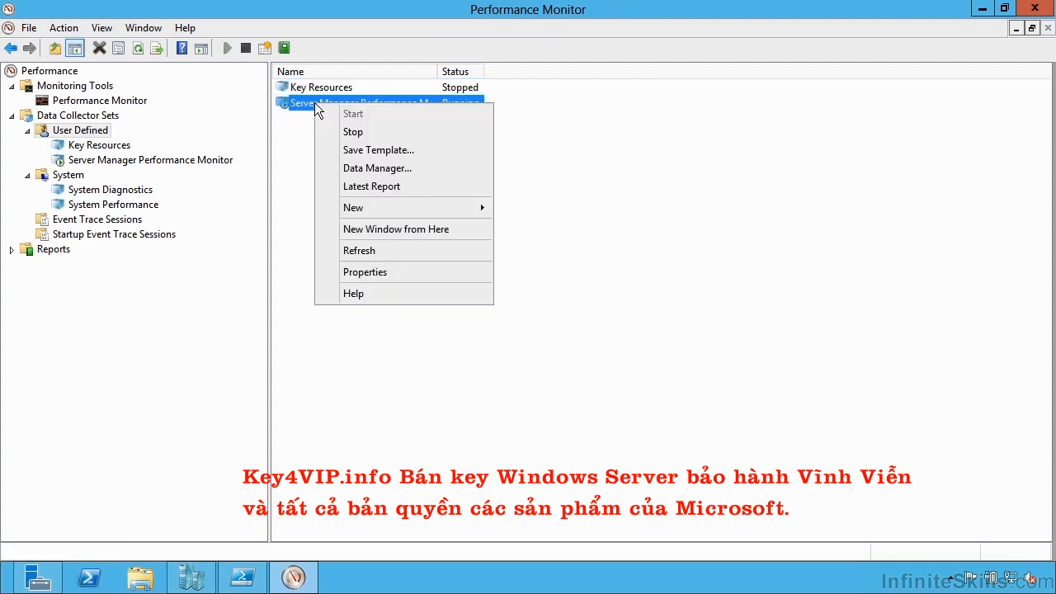
left_click(369, 188)
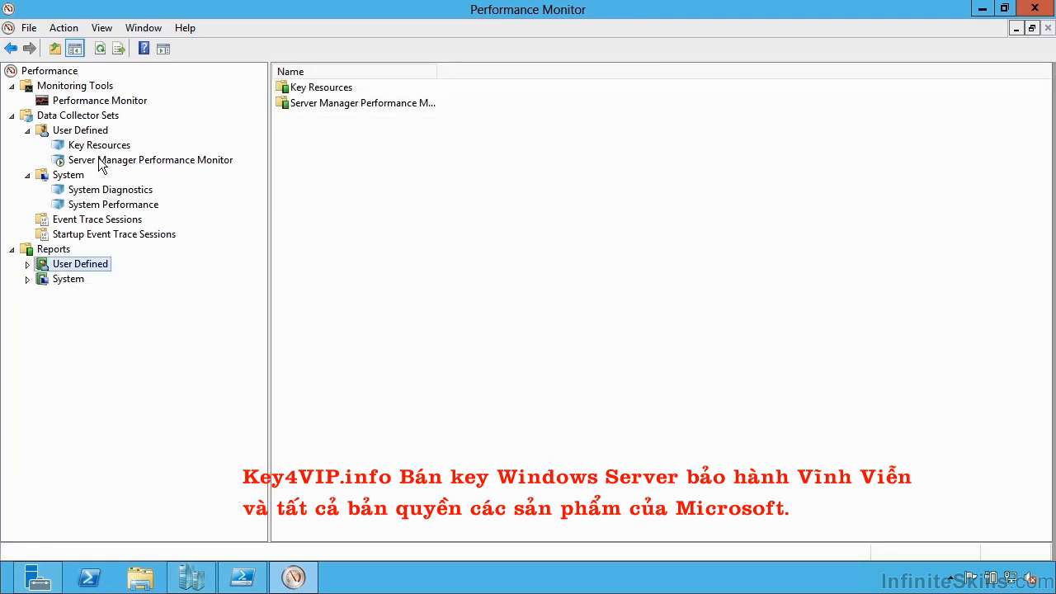
Stop the Server Manager Performance Monitor data collector set
left_click(103, 163)
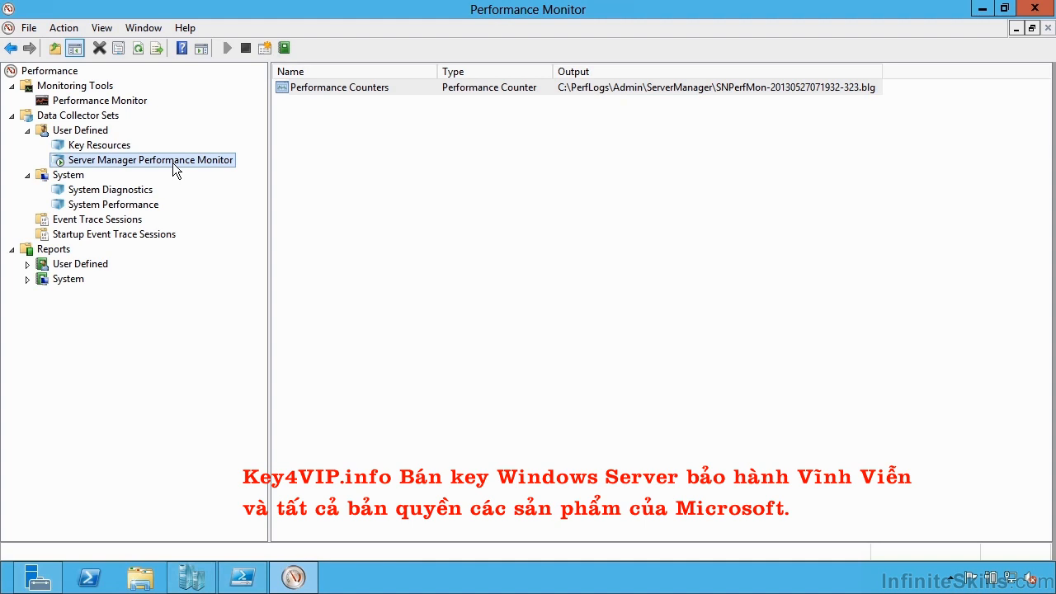
right_click(173, 162)
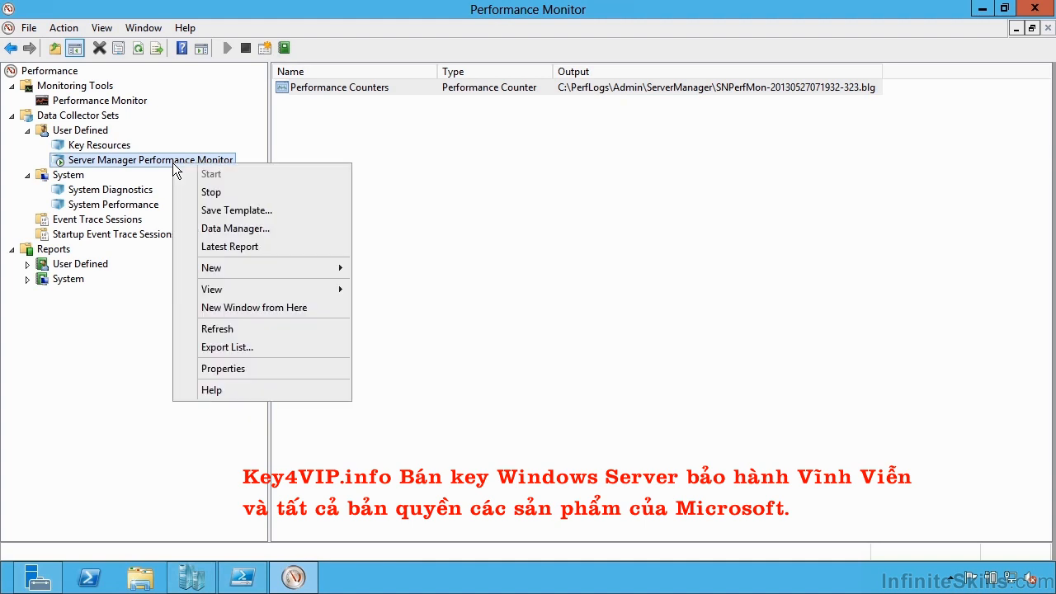
left_click(224, 191)
left_click(111, 100)
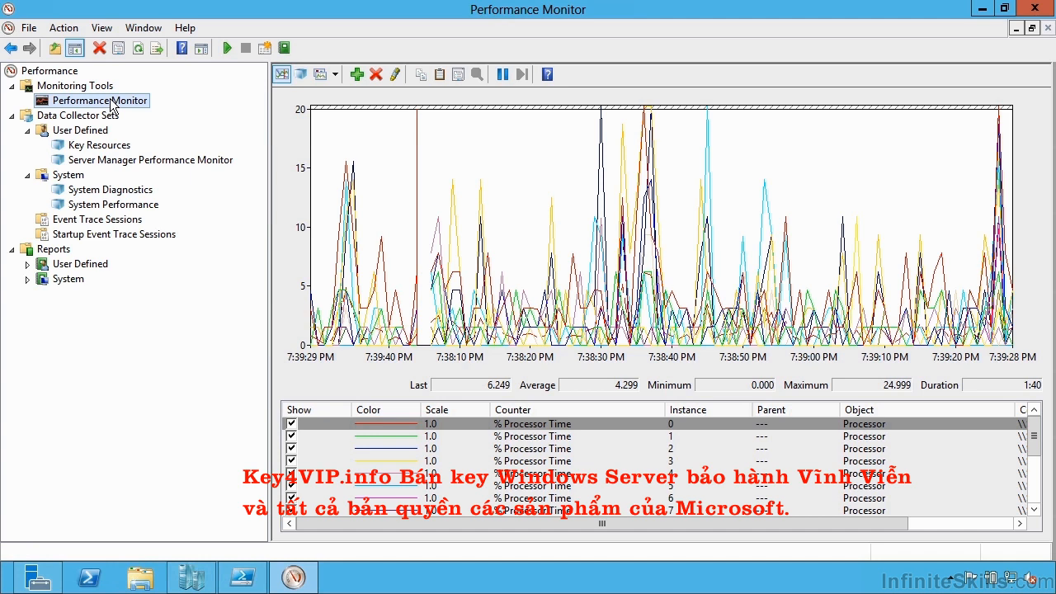
left_click(301, 75)
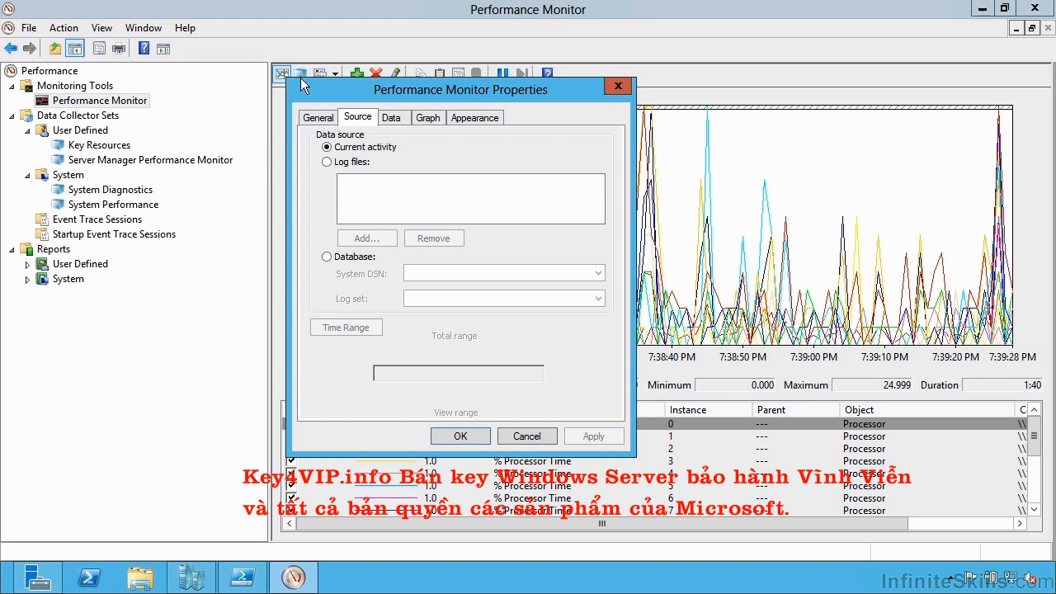
left_click(346, 162)
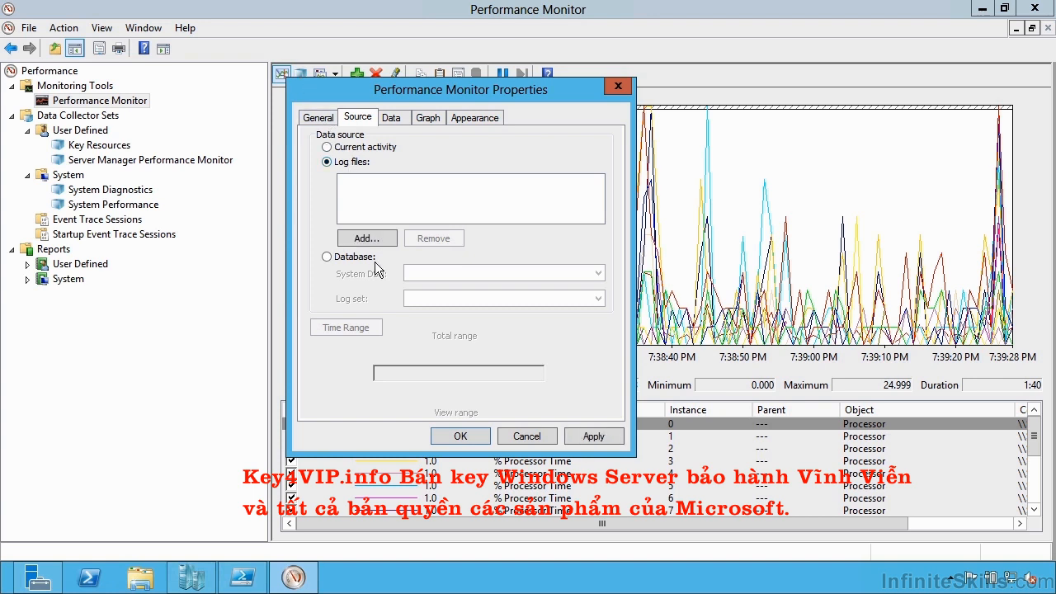
left_click(372, 240)
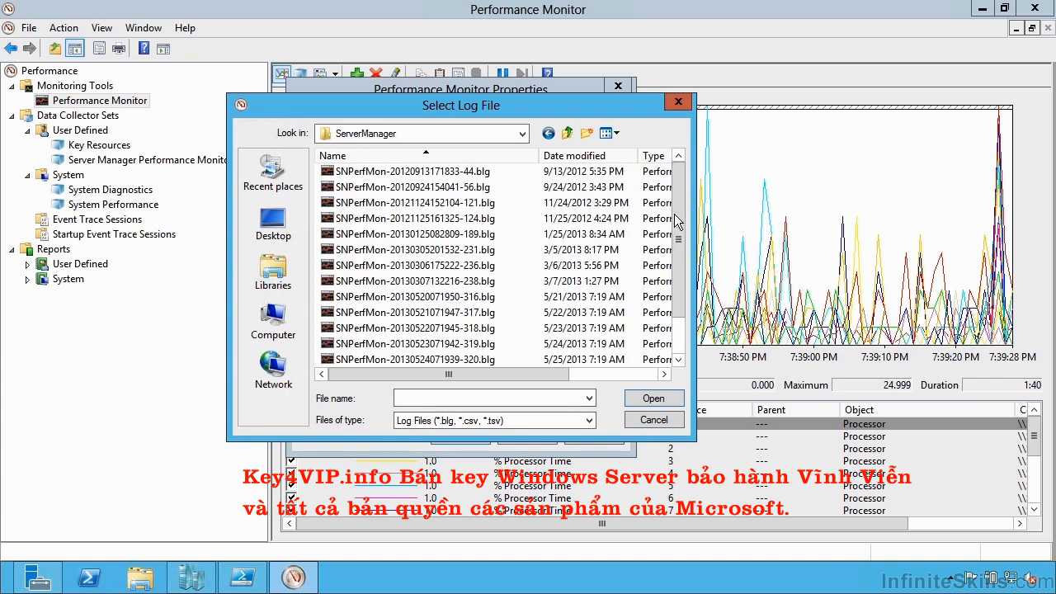
key("End")
scroll(681, 297, "down", 1)
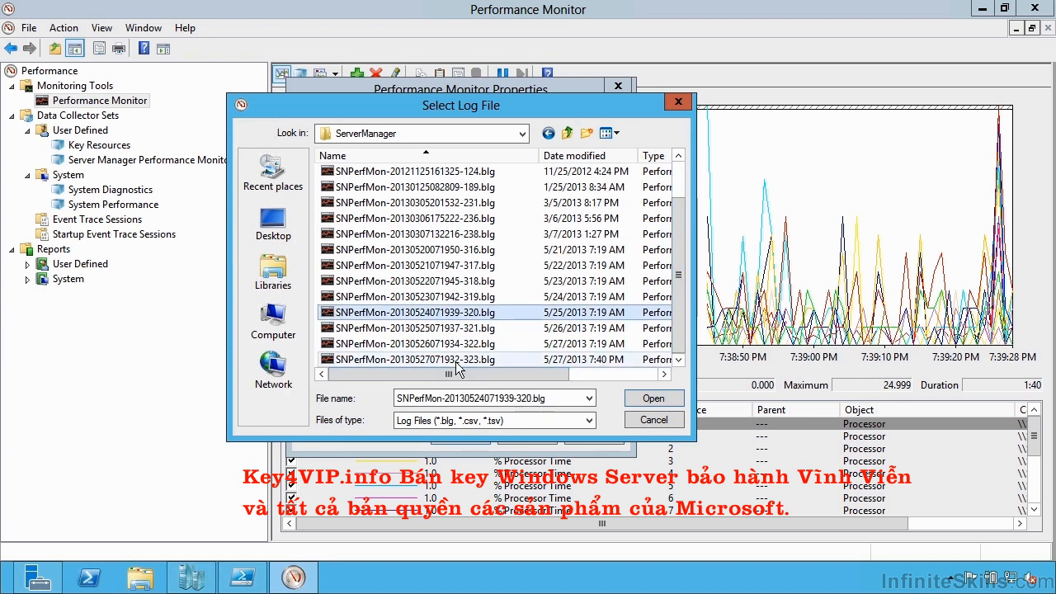
left_click(459, 361)
left_click(668, 398)
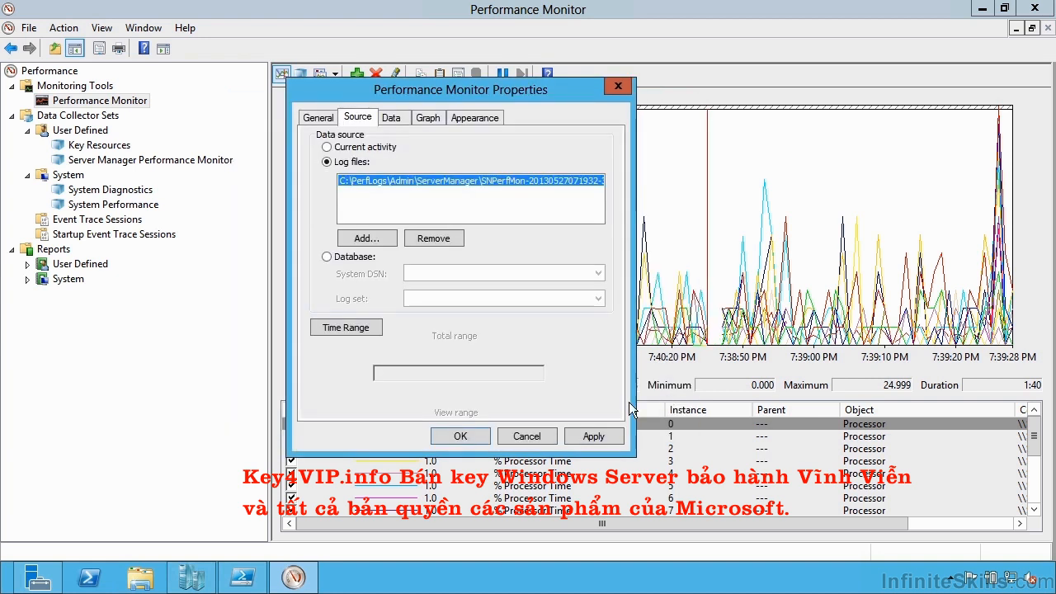
left_click(464, 437)
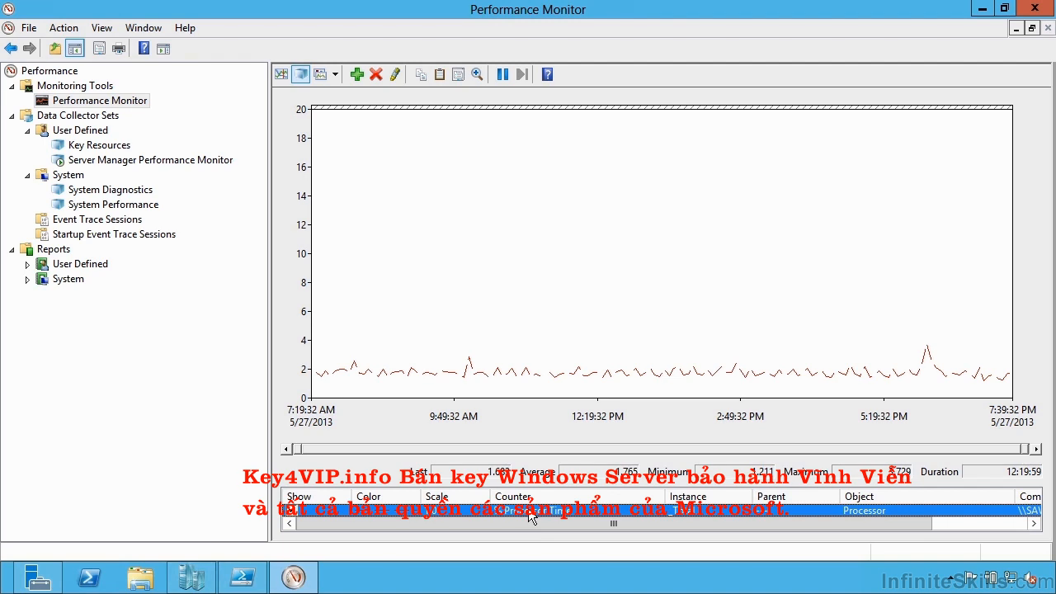
Add the Memory counter Available KBytes from the log to the graph, checking which Process and Processor counters are also available
left_click(356, 75)
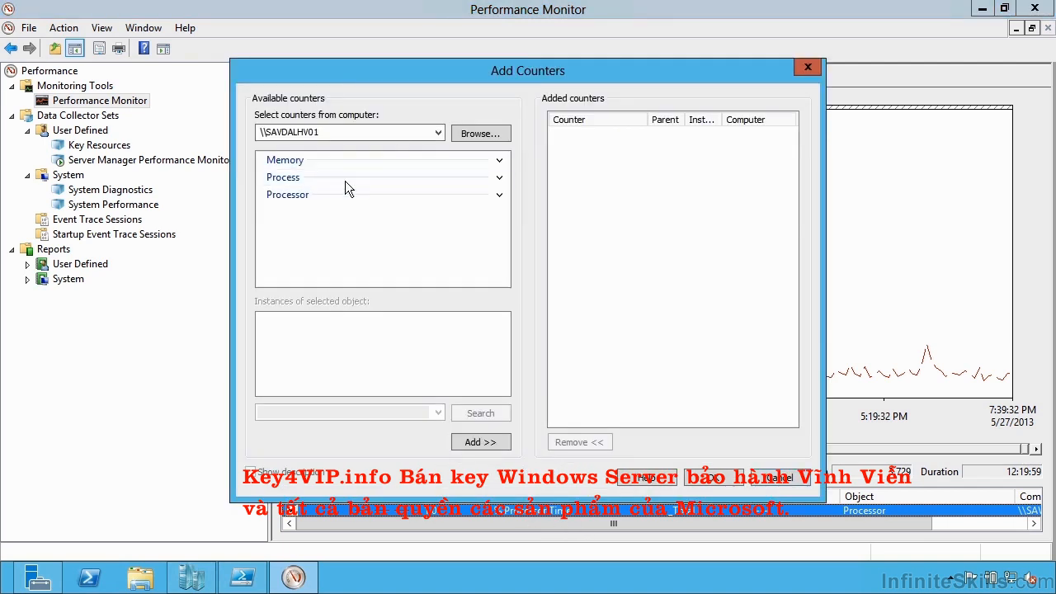
left_click(499, 159)
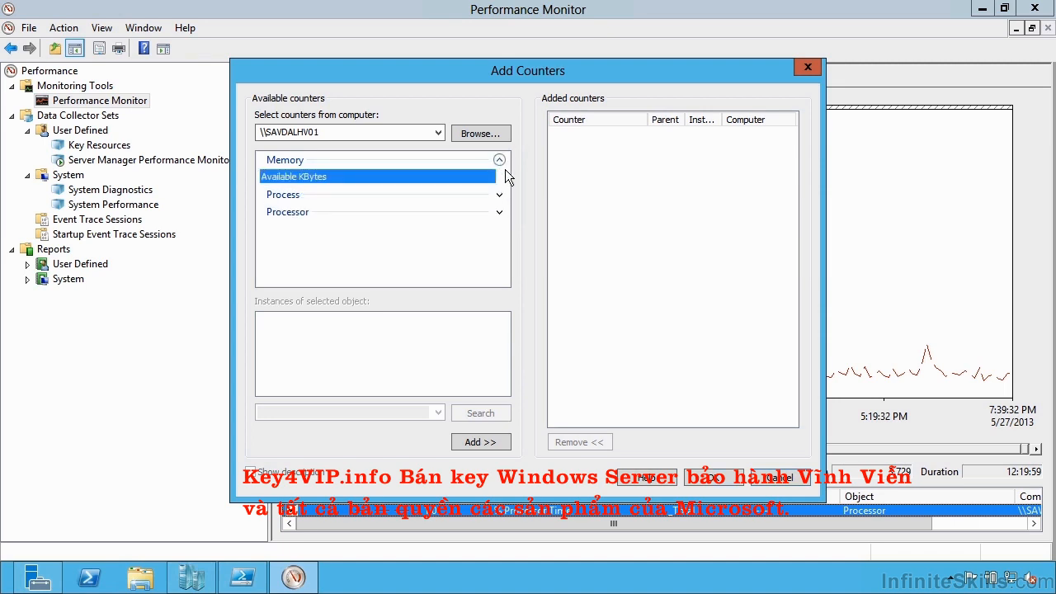
left_click(479, 441)
left_click(499, 195)
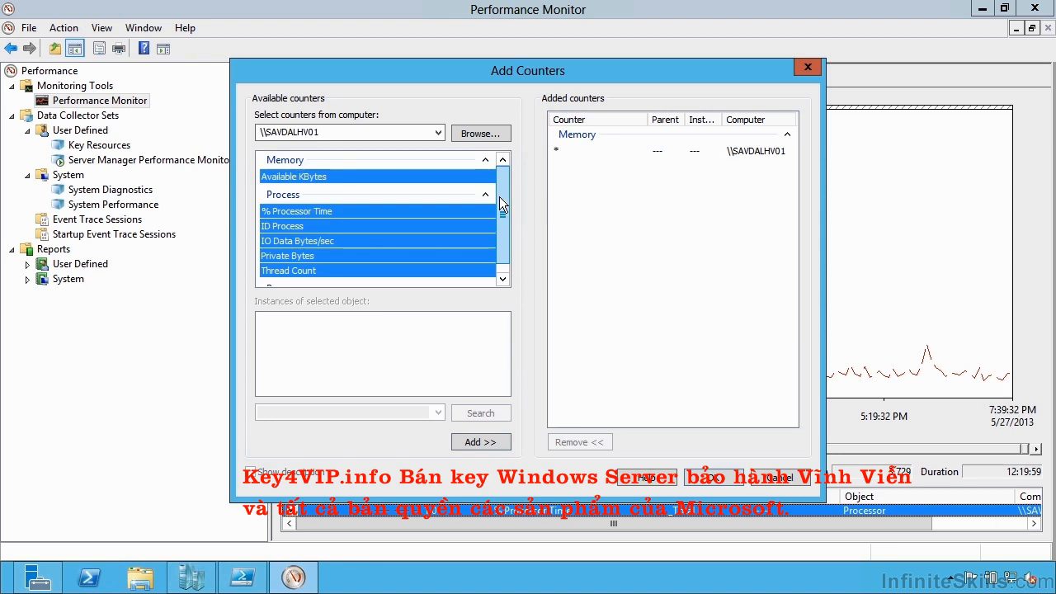
scroll(501, 217, "down", 1)
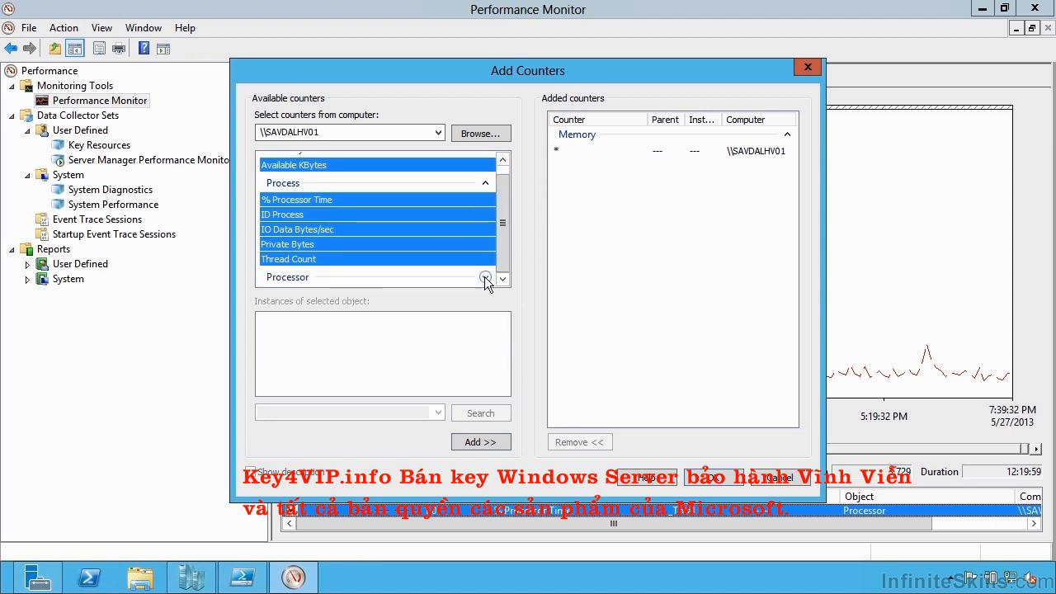
scroll(485, 277, "up", 1)
left_click_drag(497, 224, 504, 264)
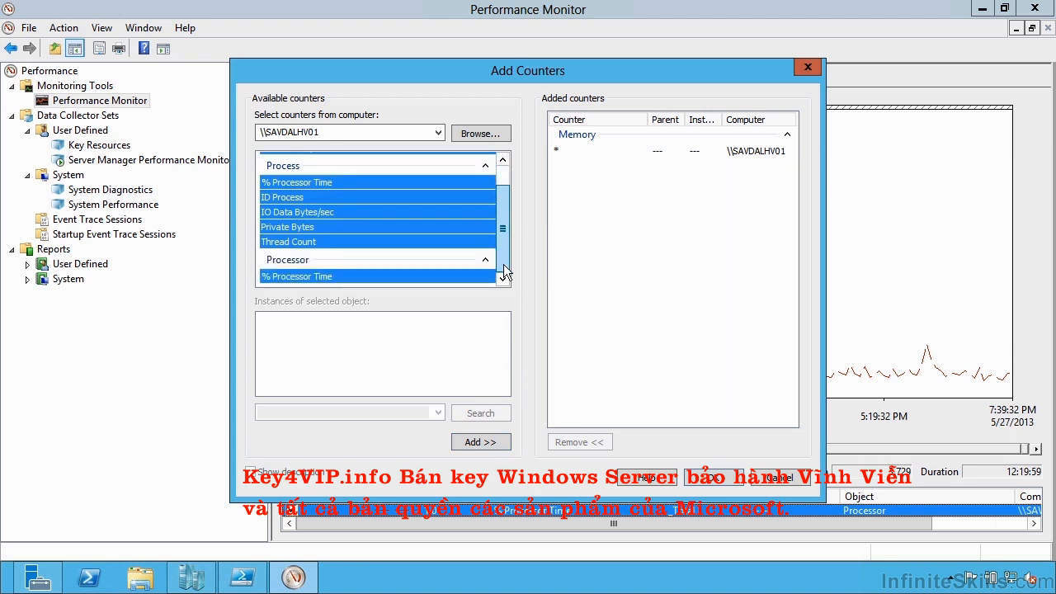
left_click(725, 482)
Change the display of the logged counters from a line graph to the Report view
left_click(1035, 509)
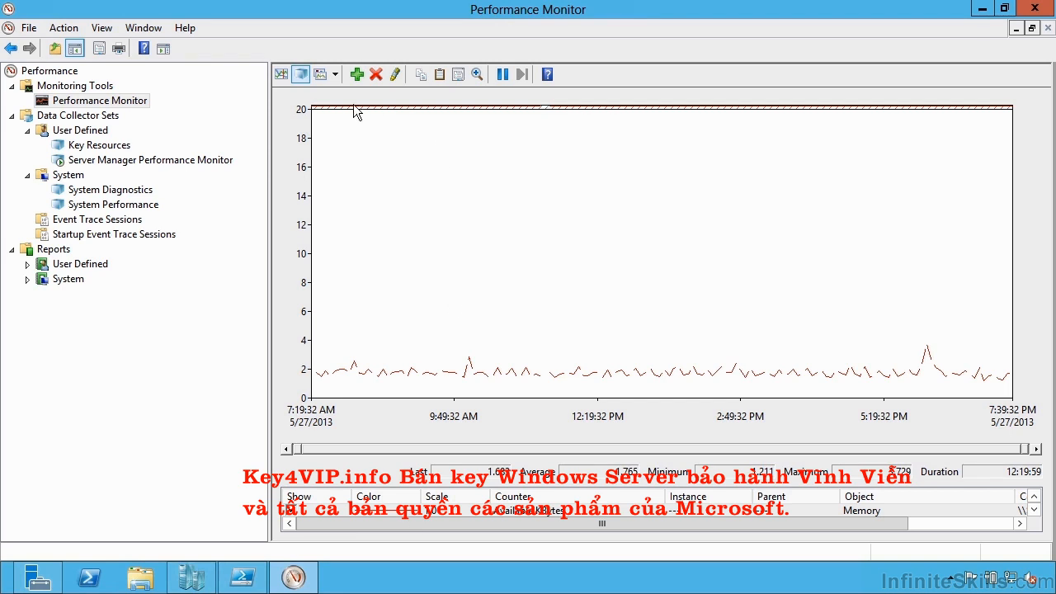
left_click(333, 76)
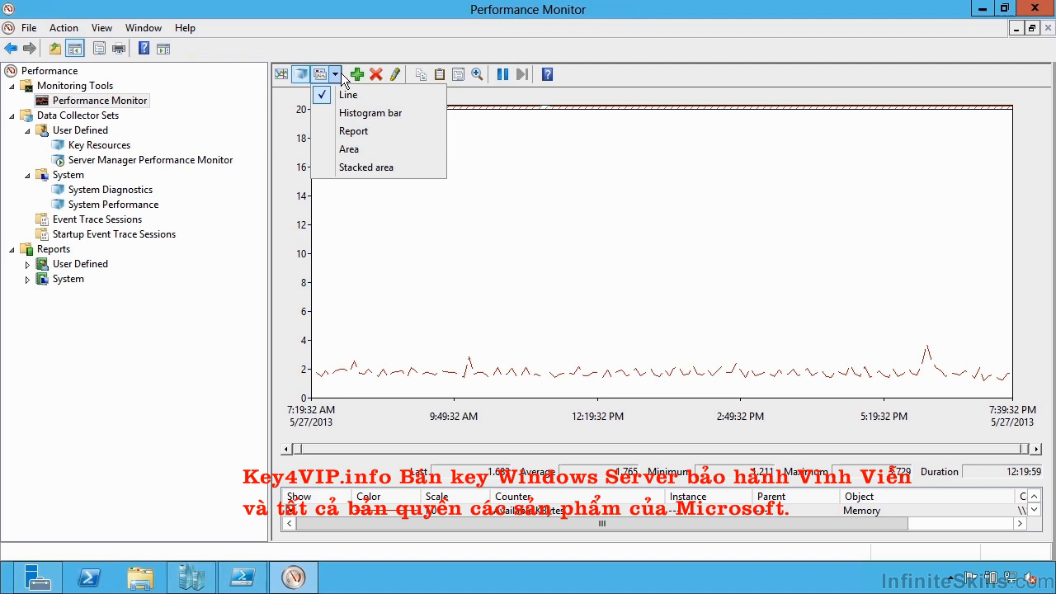
left_click(347, 132)
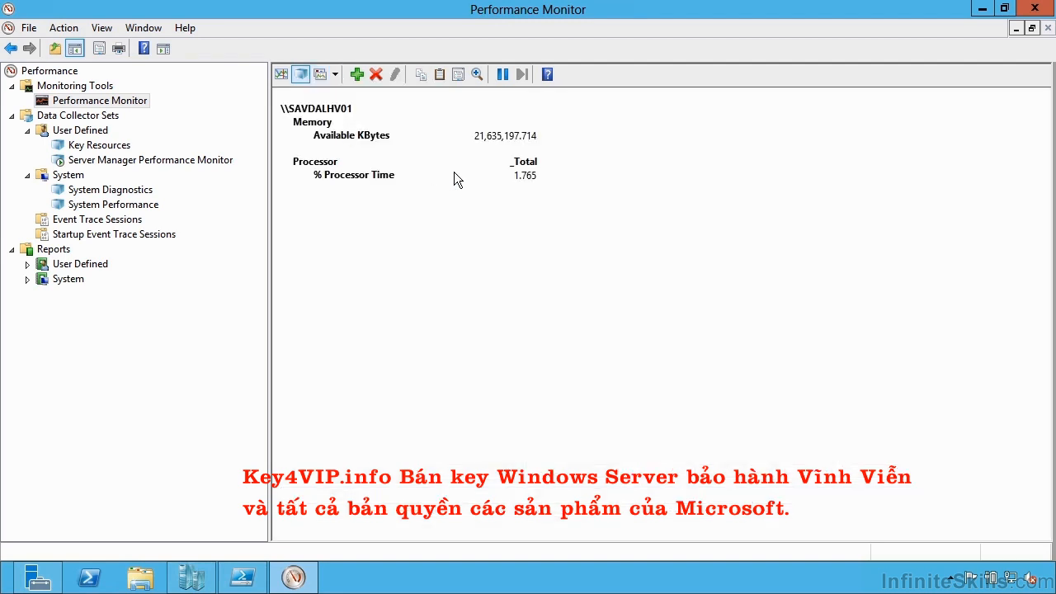